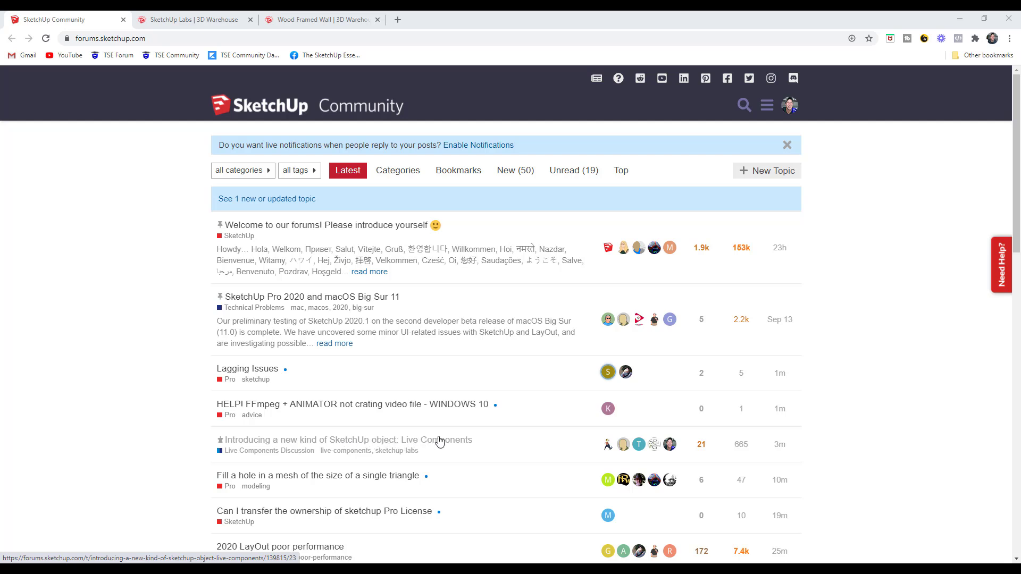
Step: Open the 'Introducing a new kind of SketchUp object: Live Components' topic and read opening post 1 of 22
{"action": "left_click", "coordinate": [308, 440]}
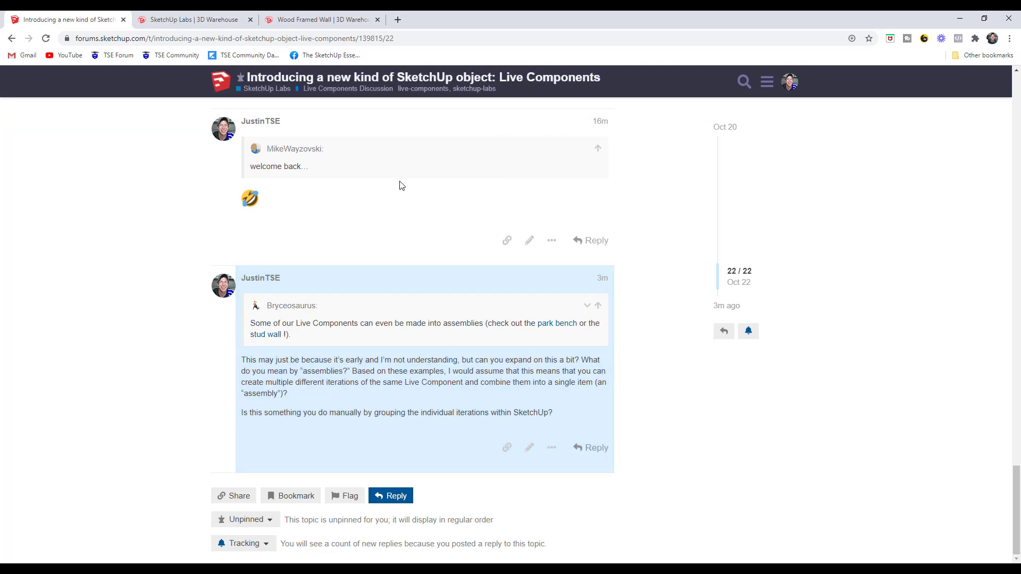
{"action": "scroll", "coordinate": [395, 198], "scroll_direction": "up", "scroll_amount": 15}
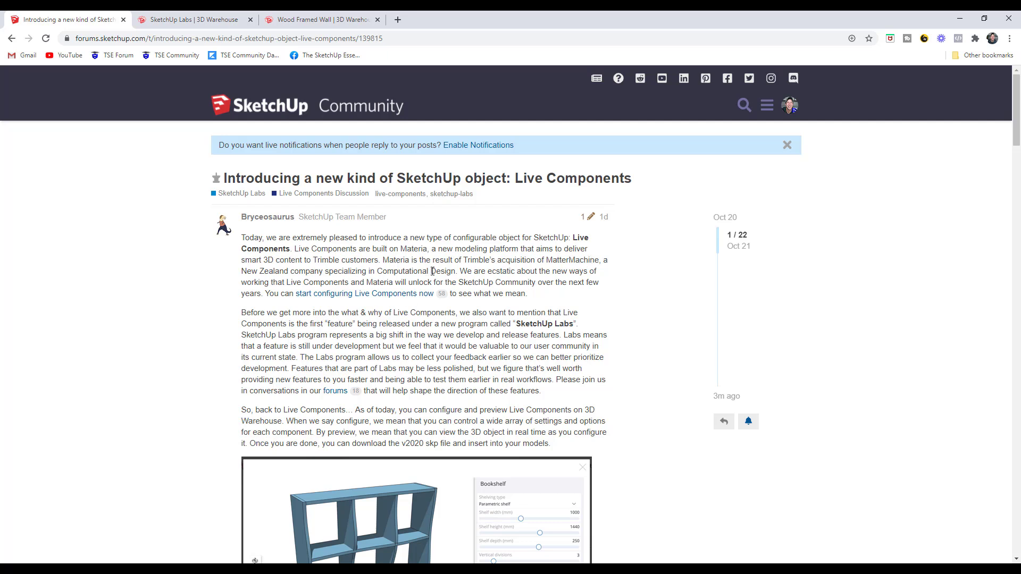
{"action": "scroll", "coordinate": [467, 456], "scroll_direction": "down", "scroll_amount": 1}
{"action": "scroll", "coordinate": [467, 456], "scroll_direction": "down", "scroll_amount": 2}
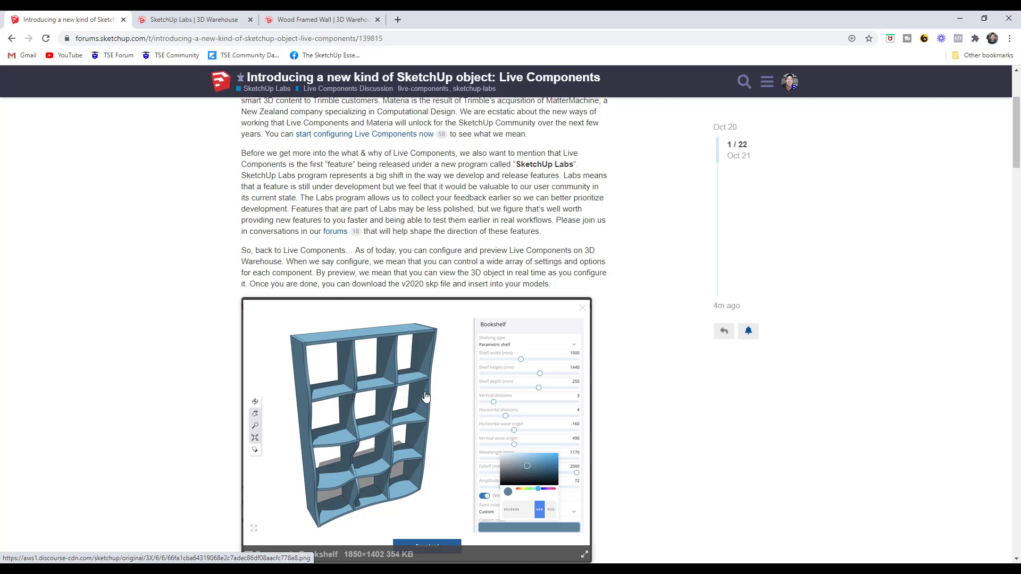
{"action": "scroll", "coordinate": [460, 257], "scroll_direction": "up", "scroll_amount": 1}
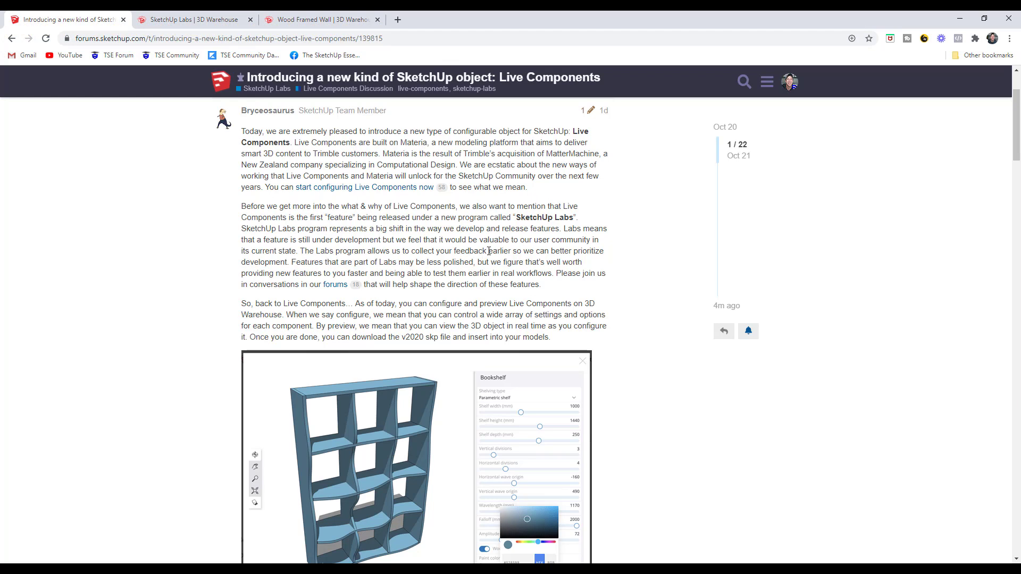
{"action": "scroll", "coordinate": [500, 250], "scroll_direction": "down", "scroll_amount": 3}
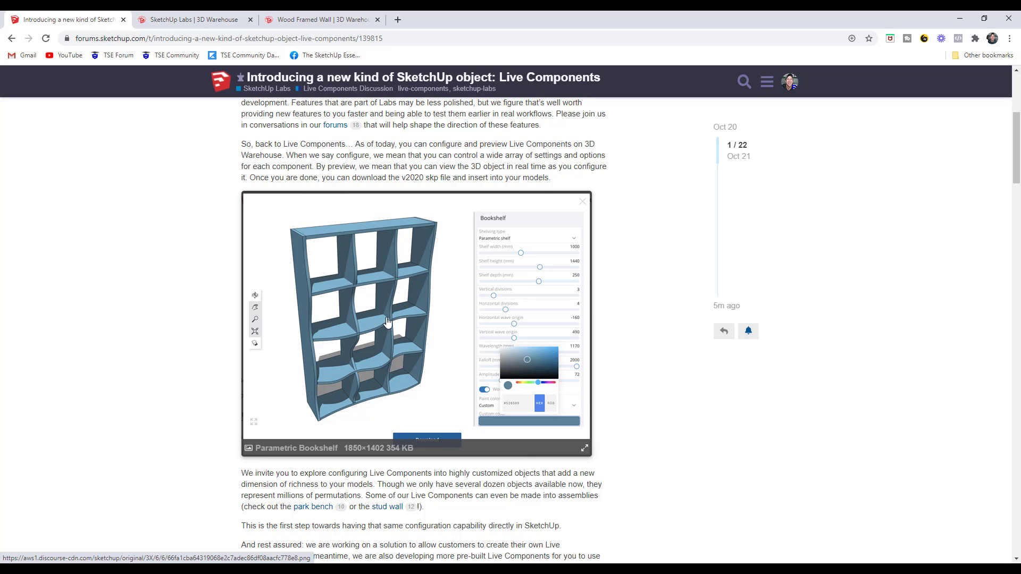
{"action": "scroll", "coordinate": [399, 319], "scroll_direction": "down", "scroll_amount": 3}
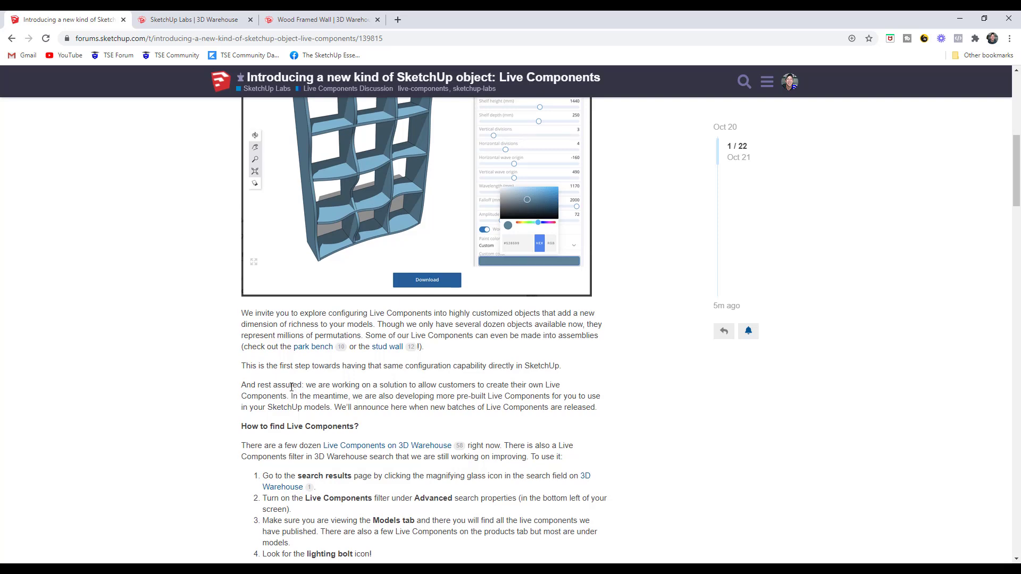
{"action": "scroll", "coordinate": [288, 399], "scroll_direction": "down", "scroll_amount": 2}
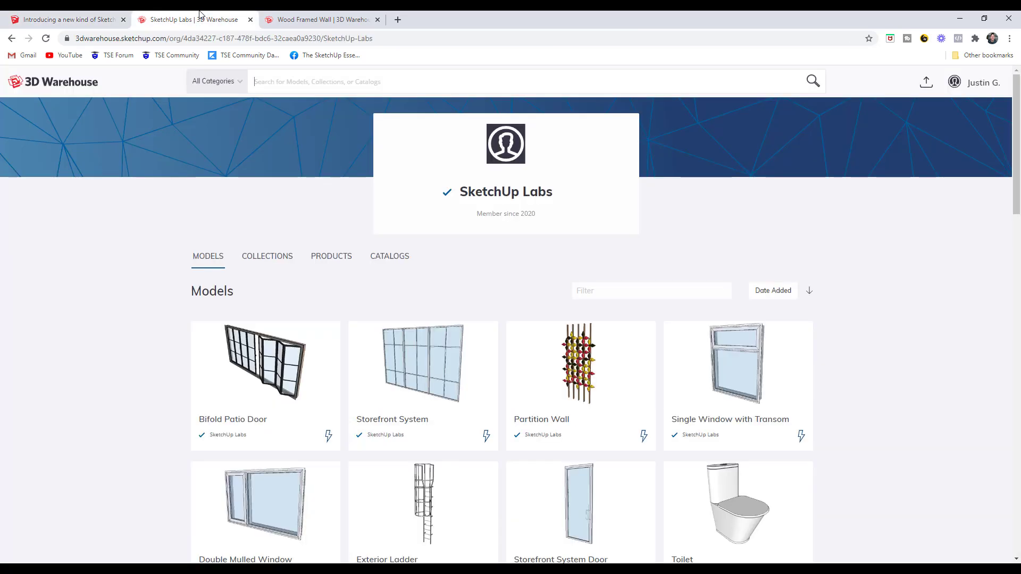
Step: Switch to the SketchUp Labs page and browse models like Storefront System, Exterior Ladder and Masonry Arch
{"action": "key", "text": "ctrl+Tab"}
{"action": "scroll", "coordinate": [461, 372], "scroll_direction": "down", "scroll_amount": 3}
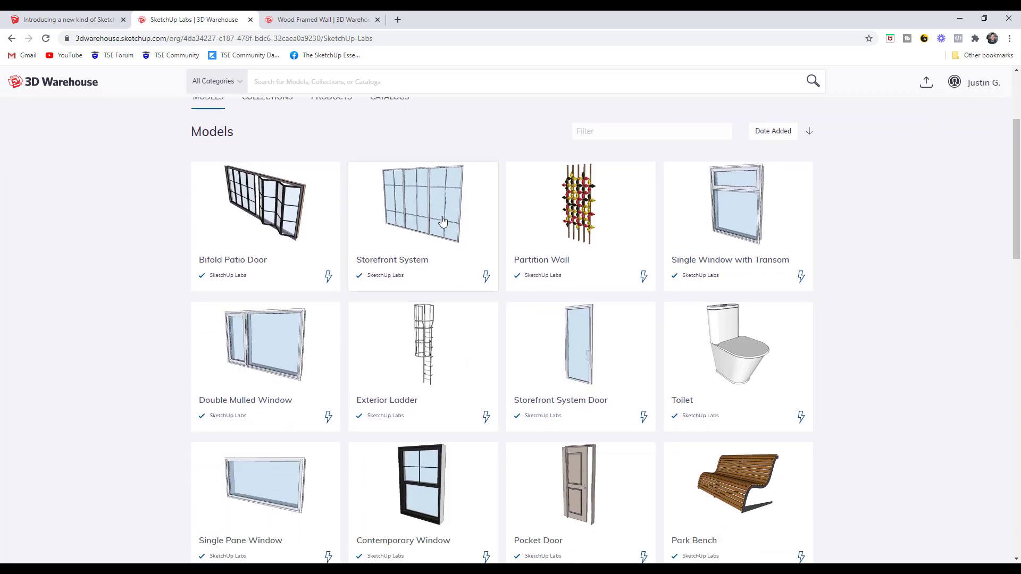
{"action": "scroll", "coordinate": [445, 223], "scroll_direction": "down", "scroll_amount": 2}
{"action": "scroll", "coordinate": [292, 358], "scroll_direction": "down", "scroll_amount": 7}
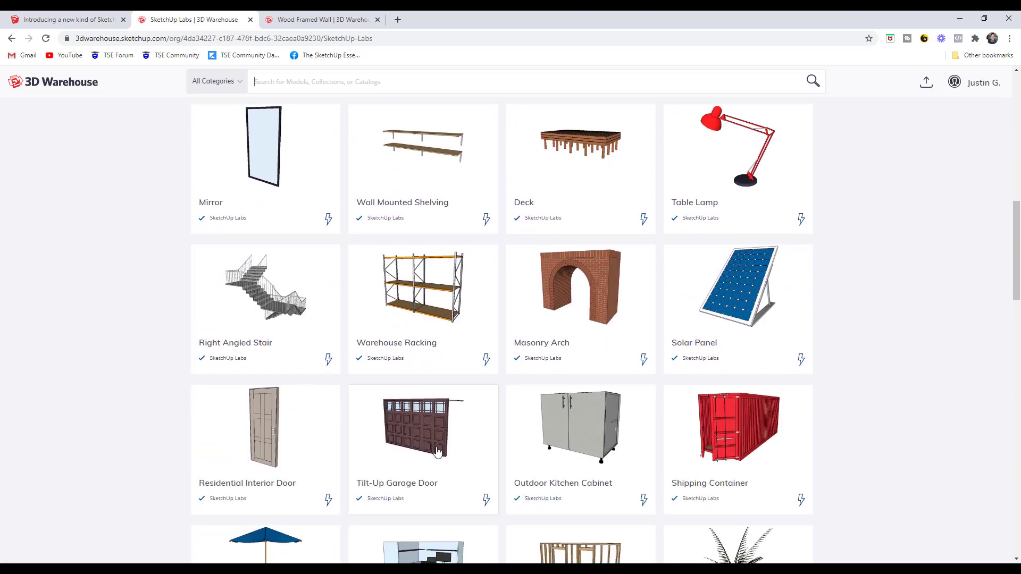
{"action": "scroll", "coordinate": [456, 437], "scroll_direction": "up", "scroll_amount": 8}
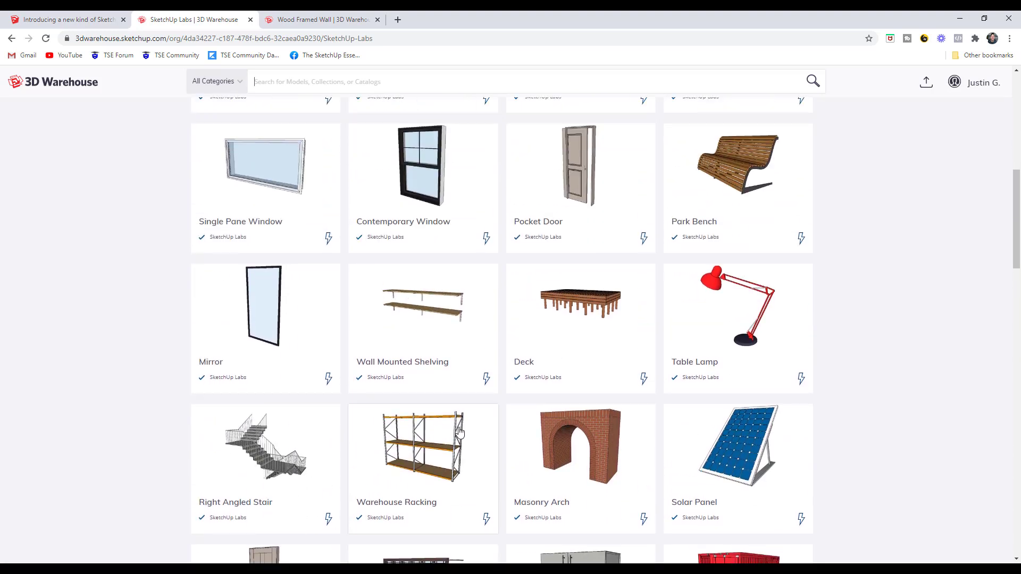
{"action": "scroll", "coordinate": [459, 437], "scroll_direction": "up", "scroll_amount": 2}
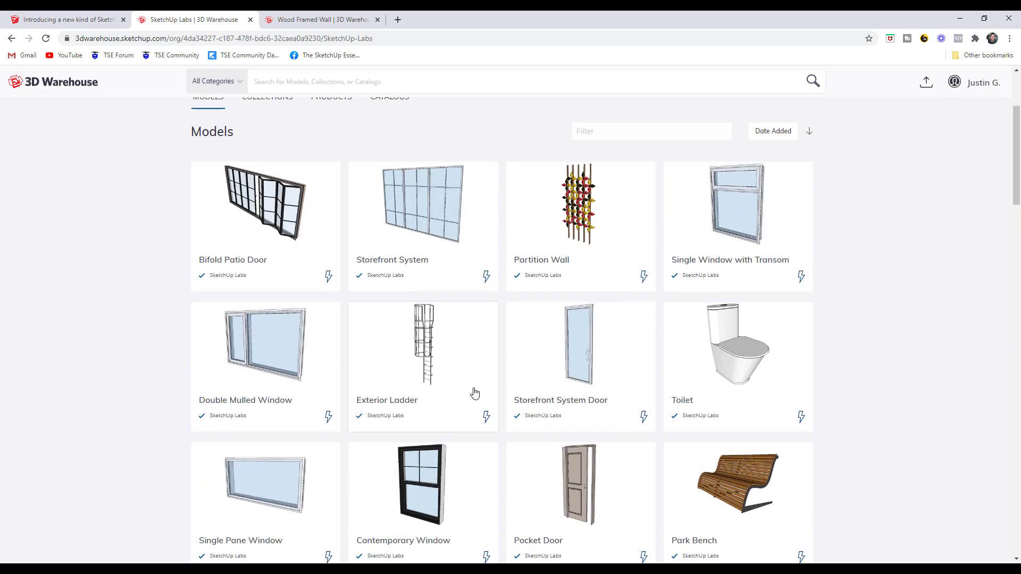
Step: Open the Storefront System model and launch its configurator, showing Width 1400 and Height 3000
{"action": "left_click", "coordinate": [432, 206]}
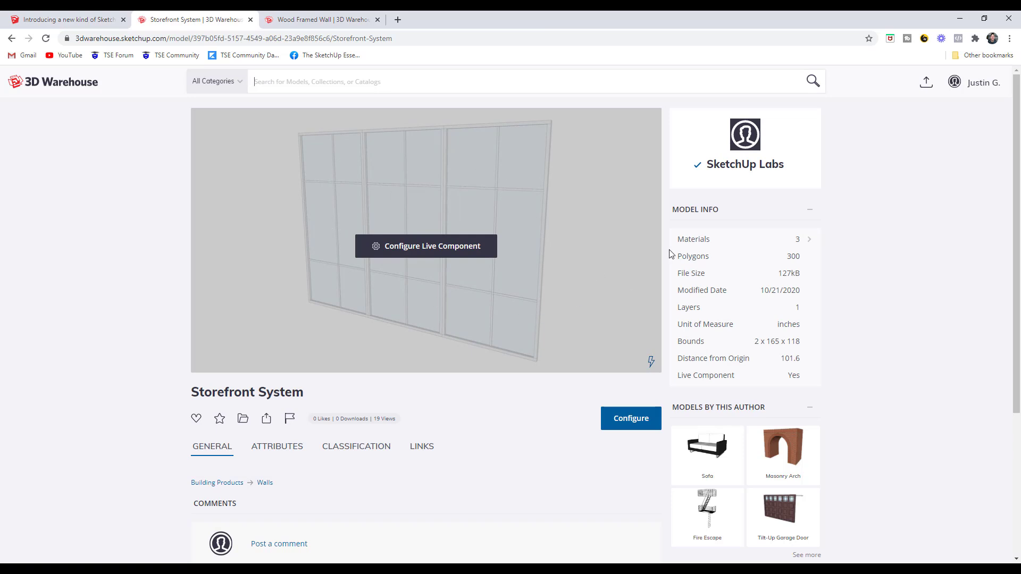
{"action": "left_click", "coordinate": [980, 84]}
{"action": "mouse_move", "coordinate": [381, 344]}
{"action": "left_click", "coordinate": [425, 258]}
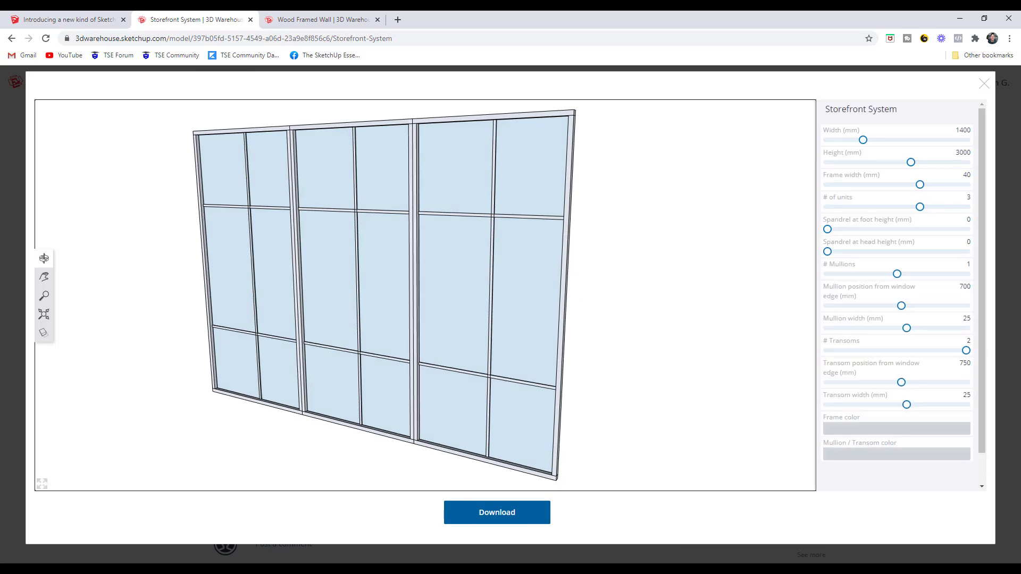
Step: Set the storefront Width to about 2082.4 mm and Height to 4000 mm
{"action": "left_click_drag", "start_coordinate": [521, 266], "coordinate": [545, 255]}
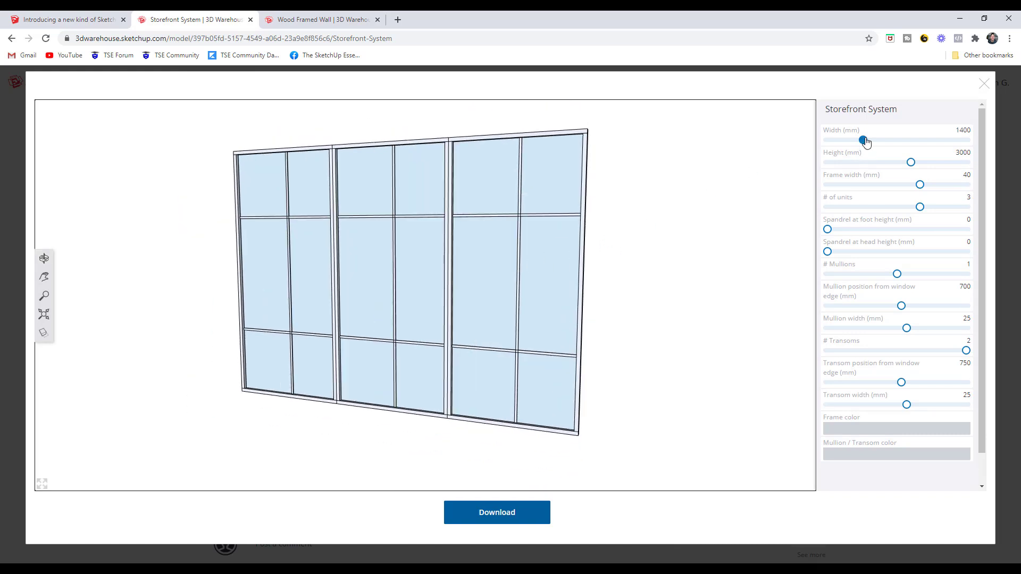
{"action": "left_click_drag", "start_coordinate": [863, 141], "coordinate": [897, 154]}
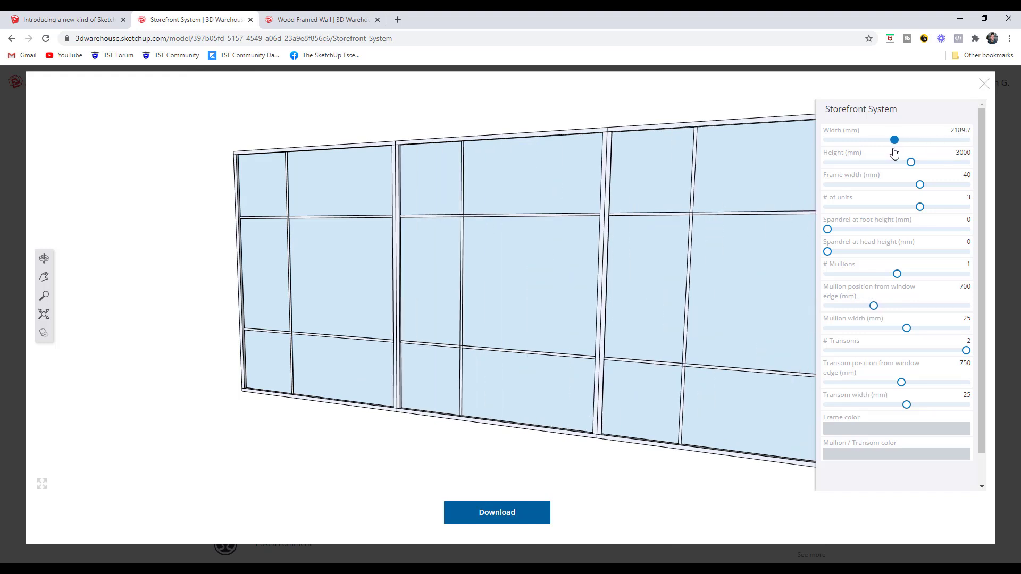
{"action": "left_click_drag", "start_coordinate": [895, 153], "coordinate": [894, 154]}
{"action": "left_click_drag", "start_coordinate": [235, 272], "coordinate": [419, 274]}
{"action": "scroll", "coordinate": [862, 160], "scroll_direction": "down", "scroll_amount": 1}
{"action": "scroll", "coordinate": [926, 215], "scroll_direction": "up", "scroll_amount": 1}
{"action": "left_click_drag", "start_coordinate": [891, 140], "coordinate": [911, 168]}
{"action": "left_click", "coordinate": [962, 154]}
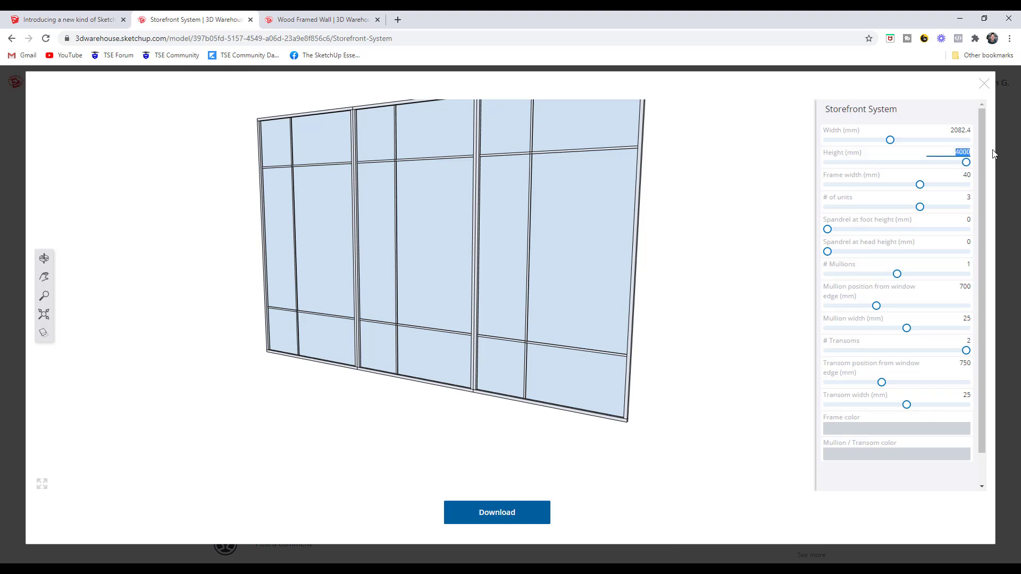
{"action": "left_click_drag", "start_coordinate": [516, 305], "coordinate": [556, 209]}
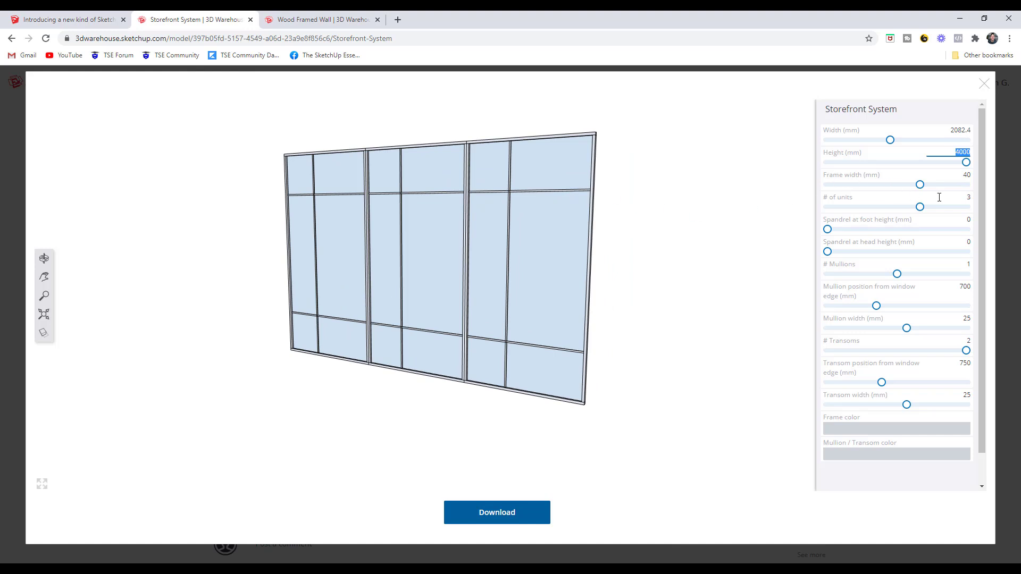
Step: Set frame width 50, four units, spandrels 61 and 107 mm, two mullions at 437, transoms at 550
{"action": "left_click_drag", "start_coordinate": [920, 190], "coordinate": [973, 190]}
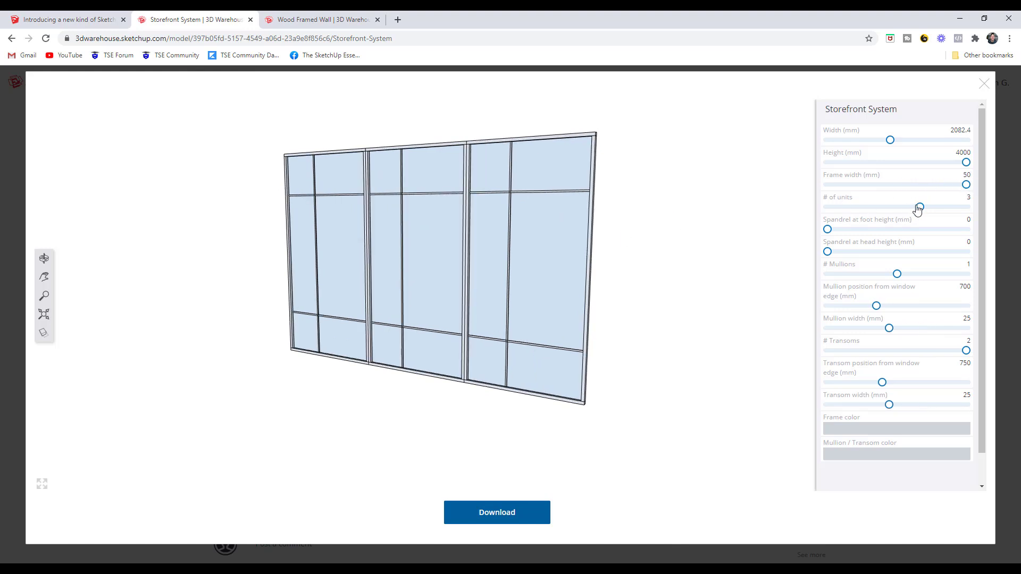
{"action": "left_click_drag", "start_coordinate": [920, 208], "coordinate": [959, 214]}
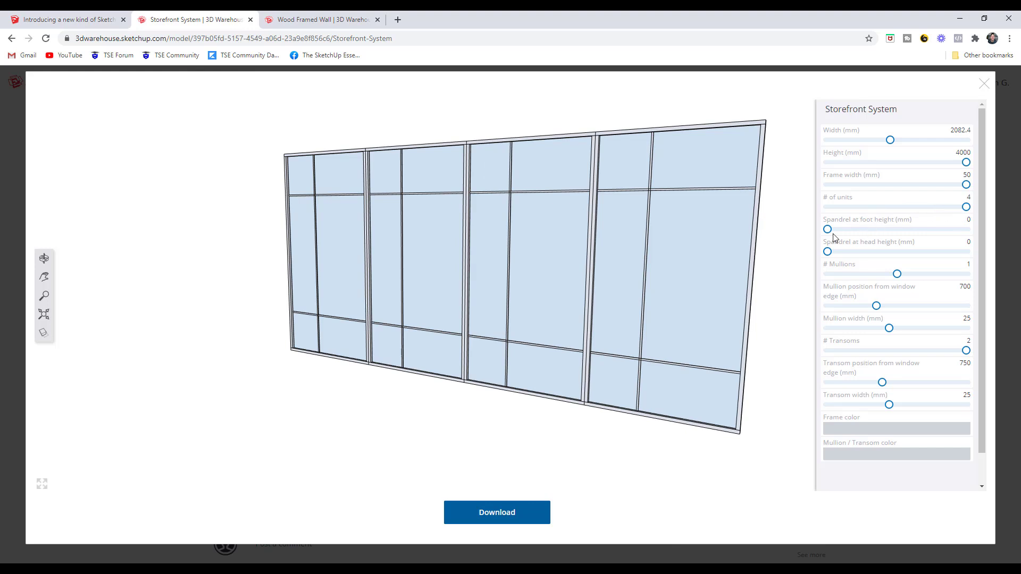
{"action": "left_click_drag", "start_coordinate": [828, 234], "coordinate": [870, 230]}
{"action": "left_click_drag", "start_coordinate": [898, 274], "coordinate": [960, 279]}
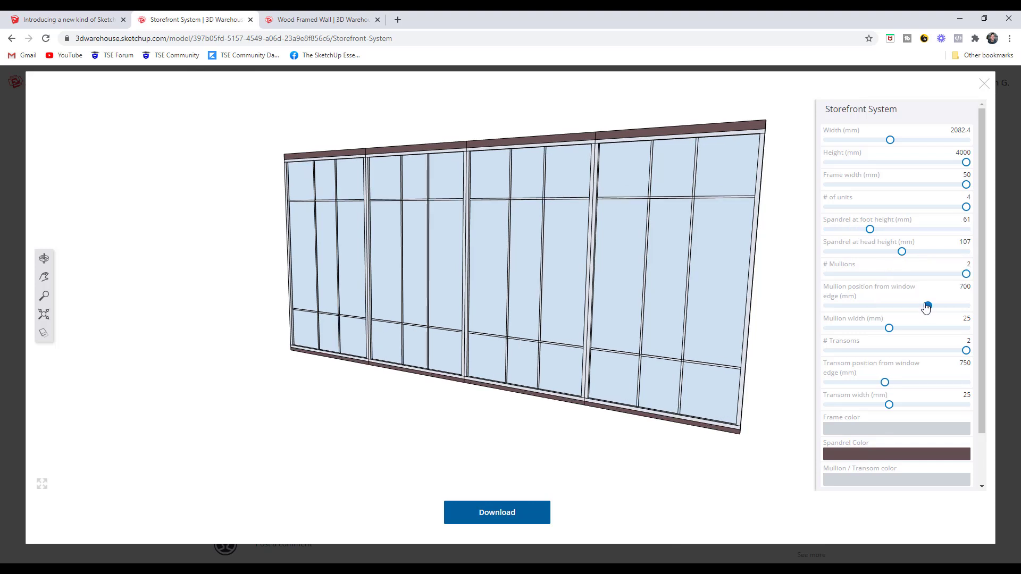
{"action": "left_click_drag", "start_coordinate": [927, 309], "coordinate": [870, 330]}
{"action": "scroll", "coordinate": [889, 337], "scroll_direction": "down", "scroll_amount": 2}
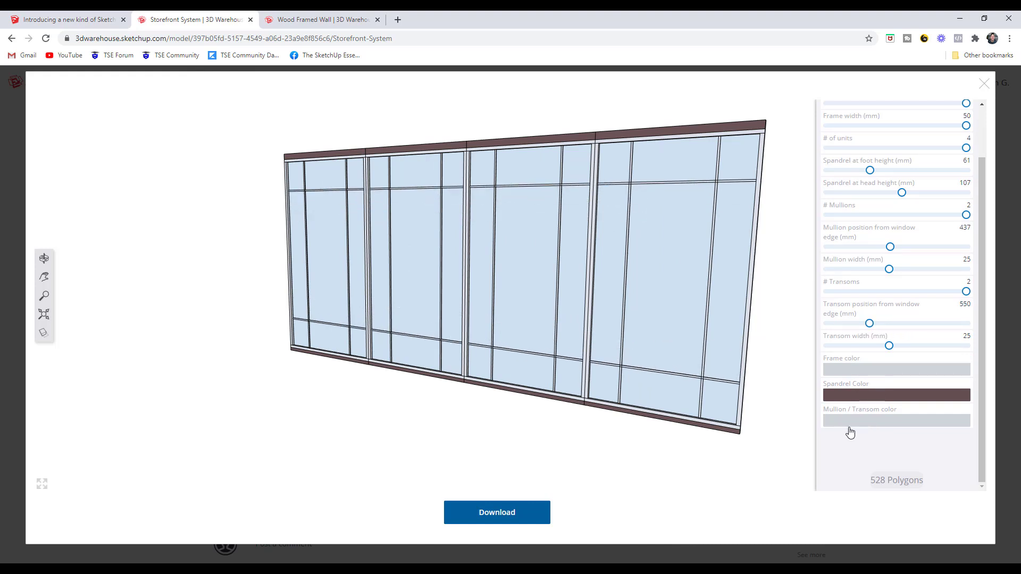
Step: Download the configured storefront and place it in the SketchUp model beside the person figure
{"action": "left_click", "coordinate": [496, 519]}
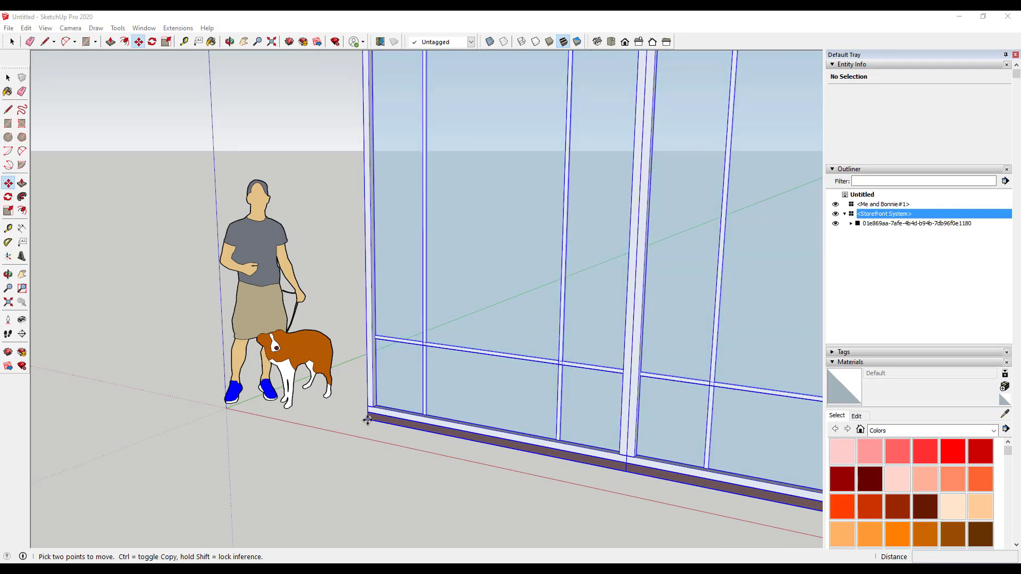
{"action": "left_click", "coordinate": [368, 420]}
{"action": "scroll", "coordinate": [368, 420], "scroll_direction": "down", "scroll_amount": 8}
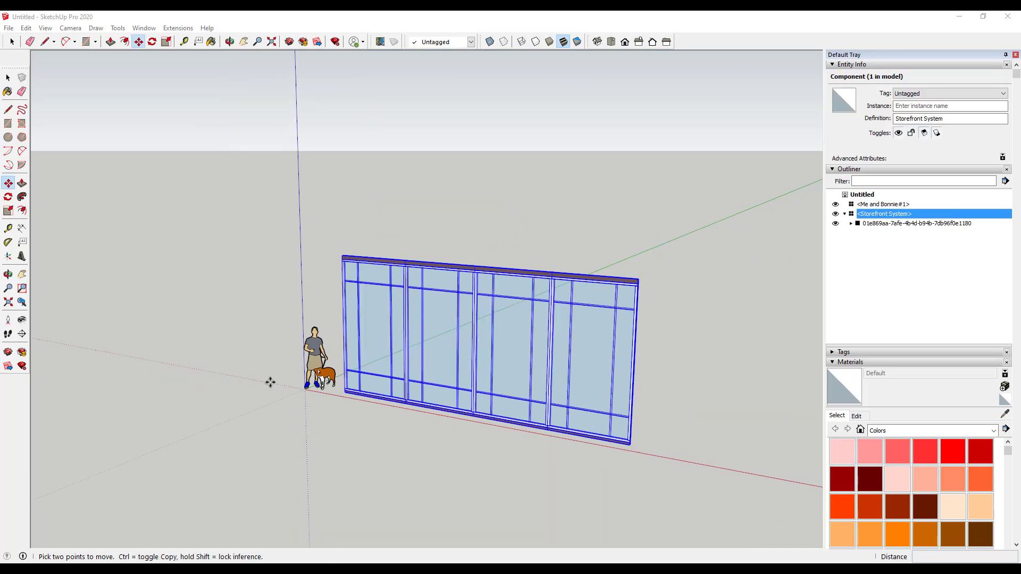
Step: Orbit and zoom around the placed storefront wall to inspect it from the front
{"action": "middle_click_drag", "start_coordinate": [536, 330], "coordinate": [379, 382]}
{"action": "scroll", "coordinate": [686, 355], "scroll_direction": "up", "scroll_amount": 4}
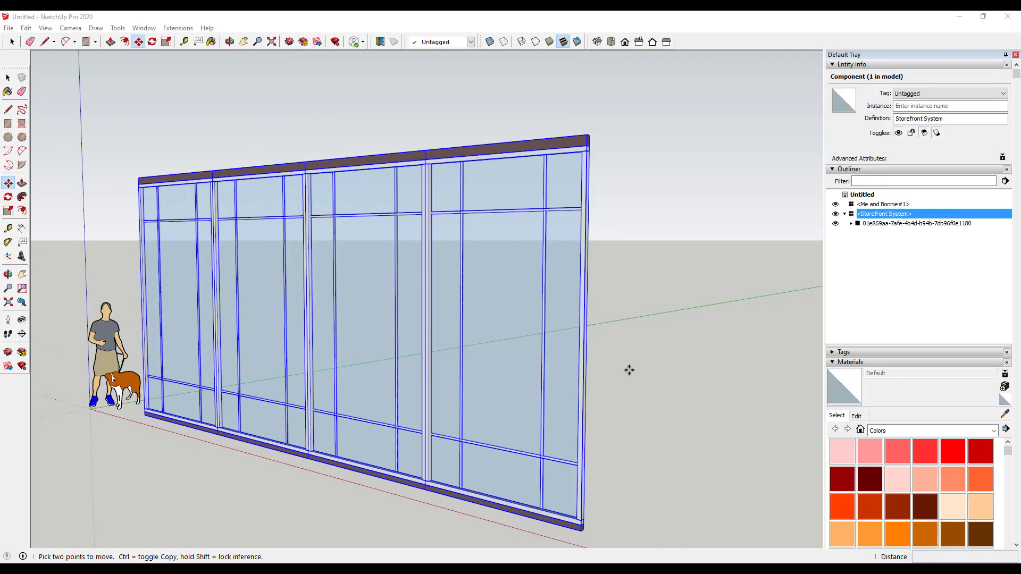
{"action": "middle_click_drag", "start_coordinate": [629, 369], "coordinate": [511, 353]}
{"action": "scroll", "coordinate": [483, 358], "scroll_direction": "down", "scroll_amount": 2}
{"action": "key", "text": "space"}
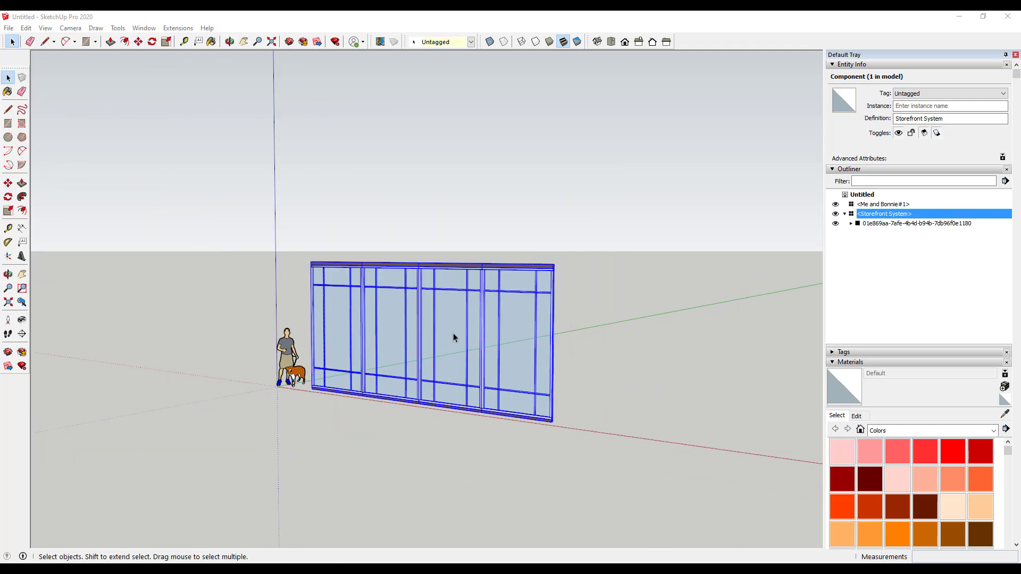
{"action": "scroll", "coordinate": [480, 289], "scroll_direction": "up", "scroll_amount": 3}
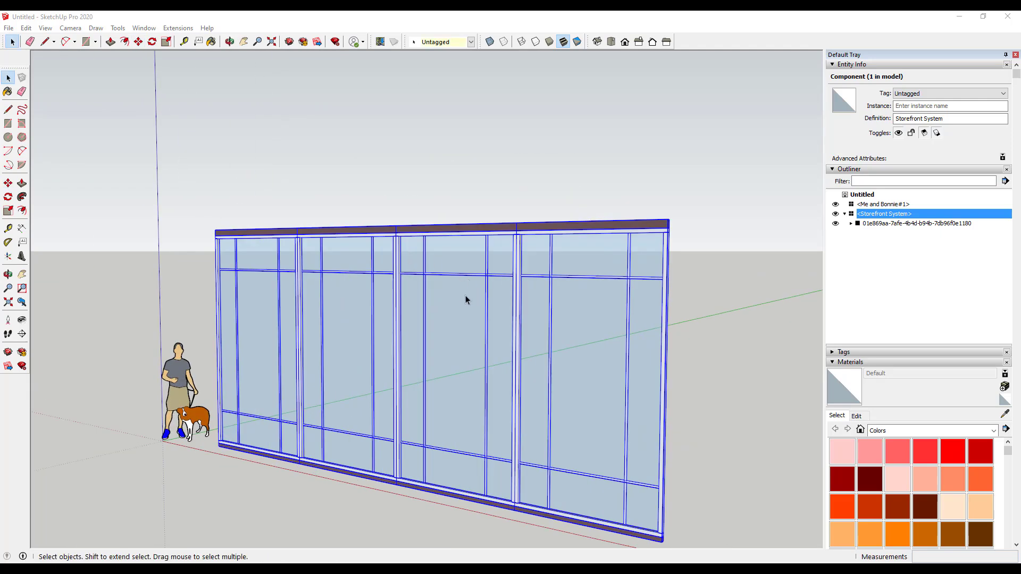
{"action": "middle_click_drag", "start_coordinate": [533, 374], "coordinate": [477, 364]}
{"action": "scroll", "coordinate": [334, 331], "scroll_direction": "down", "scroll_amount": 3}
{"action": "scroll", "coordinate": [334, 334], "scroll_direction": "down", "scroll_amount": 2}
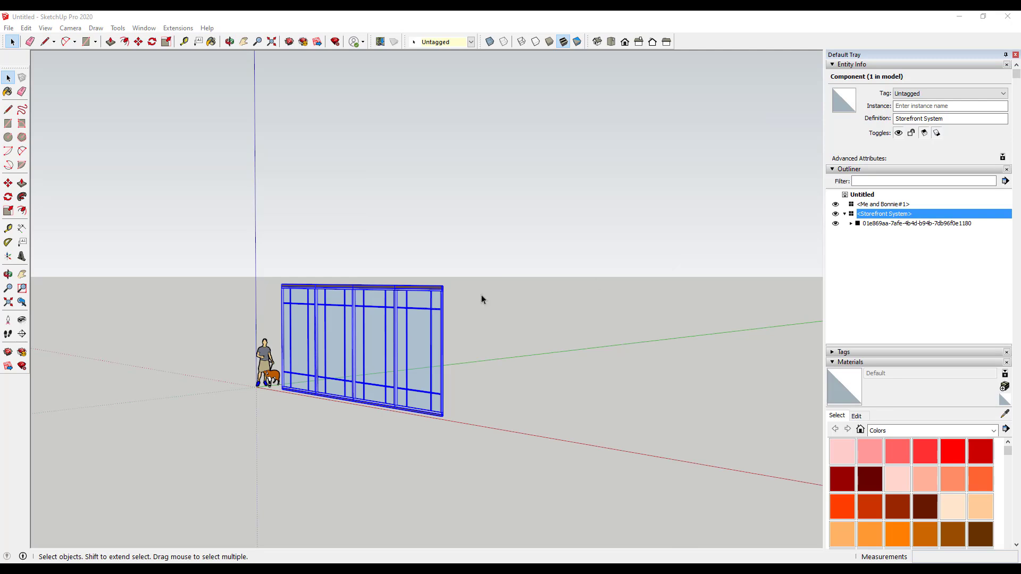
{"action": "right_click", "coordinate": [381, 353]}
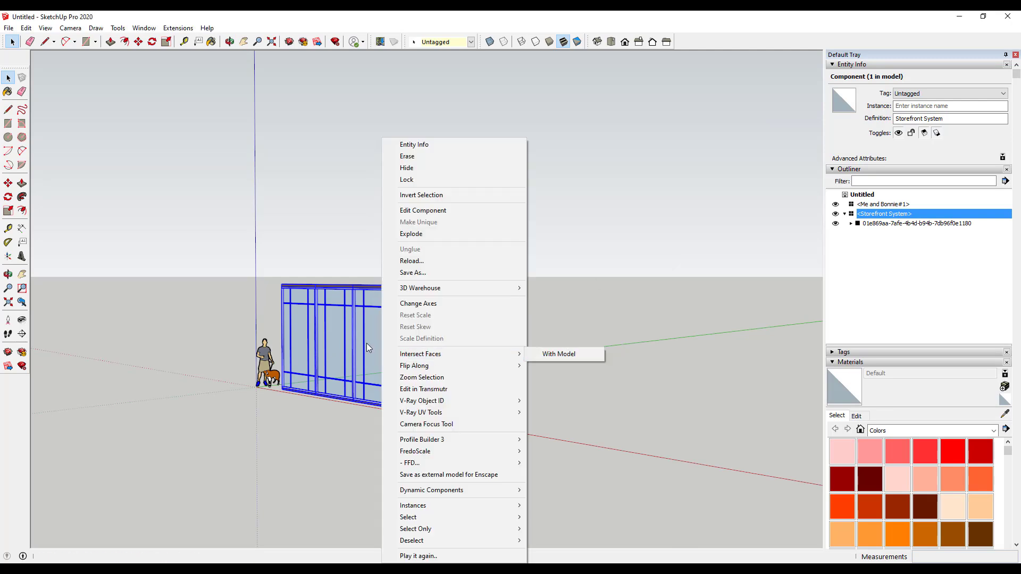
{"action": "left_click", "coordinate": [367, 347]}
{"action": "right_click", "coordinate": [391, 351]}
{"action": "mouse_move", "coordinate": [458, 495]}
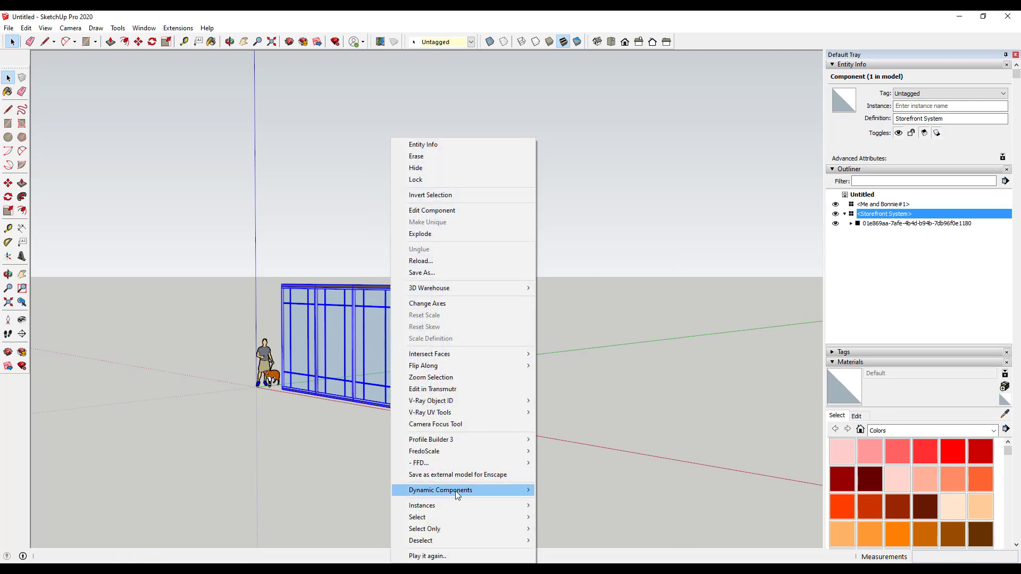
{"action": "left_click", "coordinate": [581, 490]}
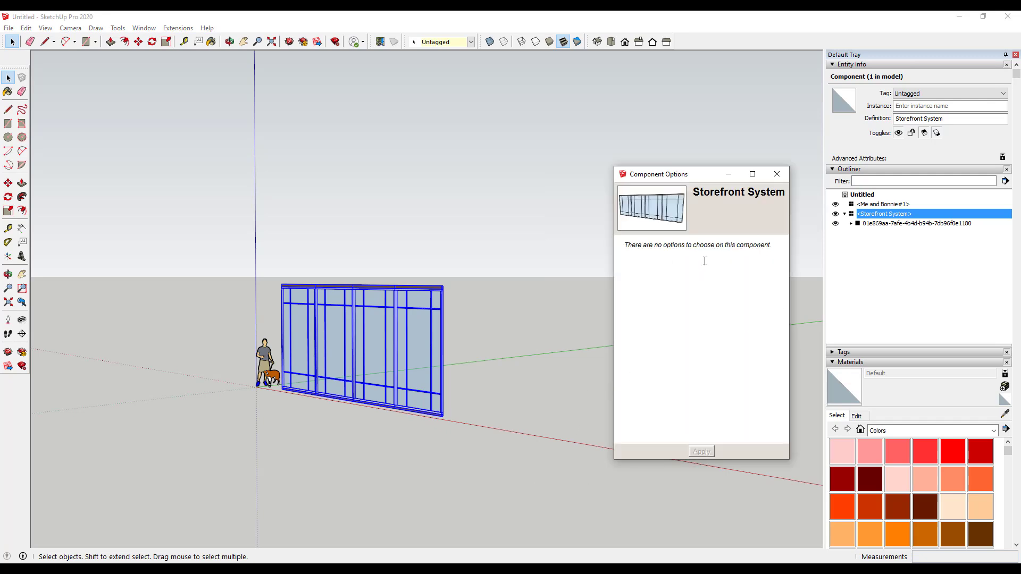
{"action": "left_click", "coordinate": [777, 175]}
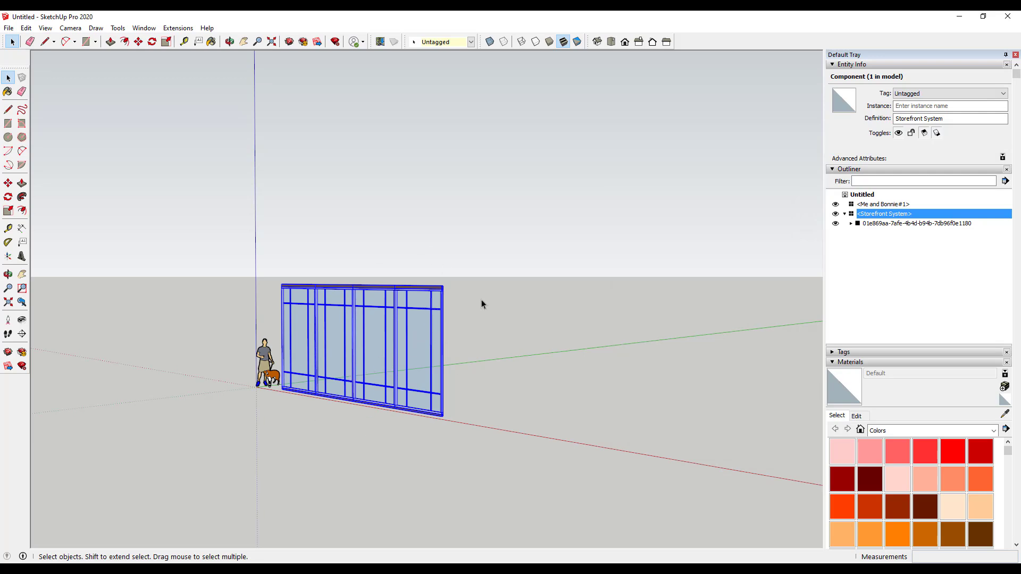
Step: Return to the SketchUp Labs models and open the Park Bench live component configurator
{"action": "key", "text": "alt+Tab"}
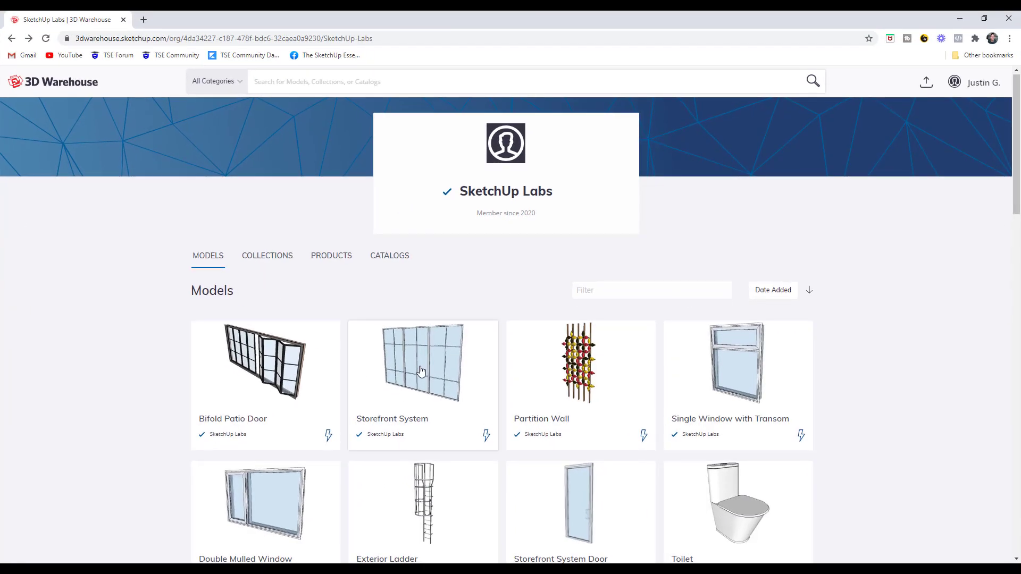
{"action": "scroll", "coordinate": [444, 364], "scroll_direction": "down", "scroll_amount": 5}
{"action": "scroll", "coordinate": [471, 358], "scroll_direction": "down", "scroll_amount": 3}
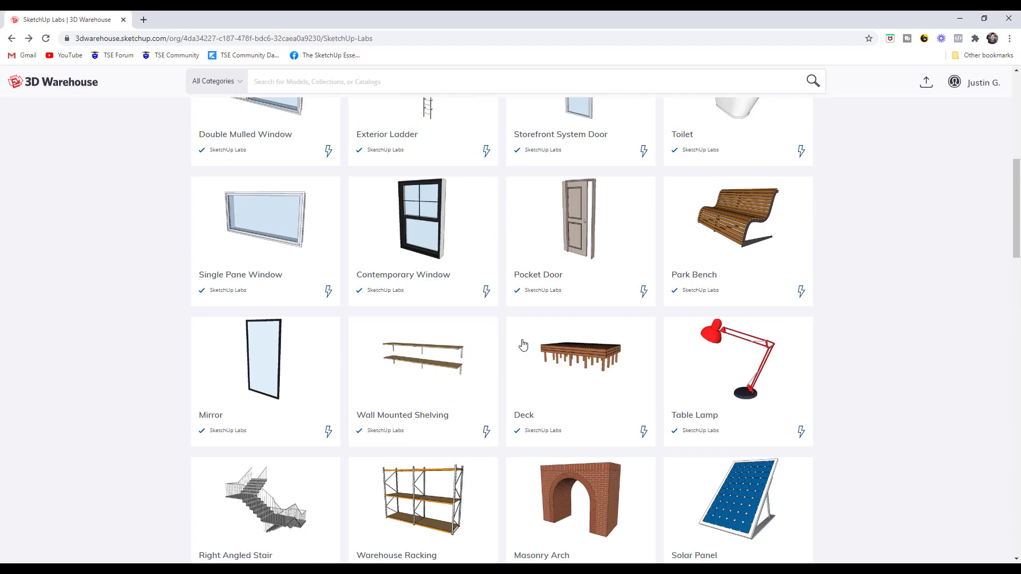
{"action": "left_click", "coordinate": [678, 367]}
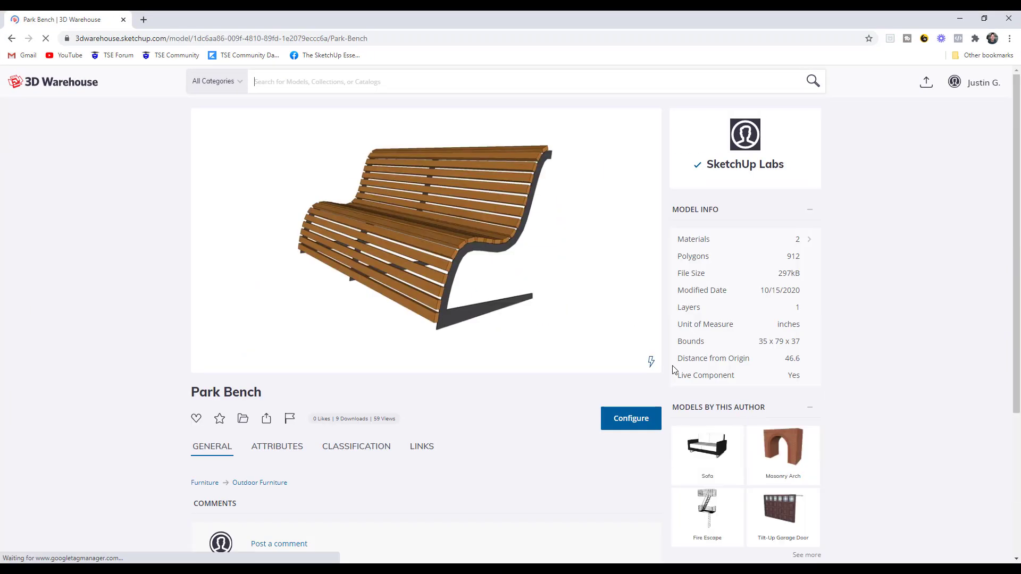
{"action": "left_click", "coordinate": [480, 243]}
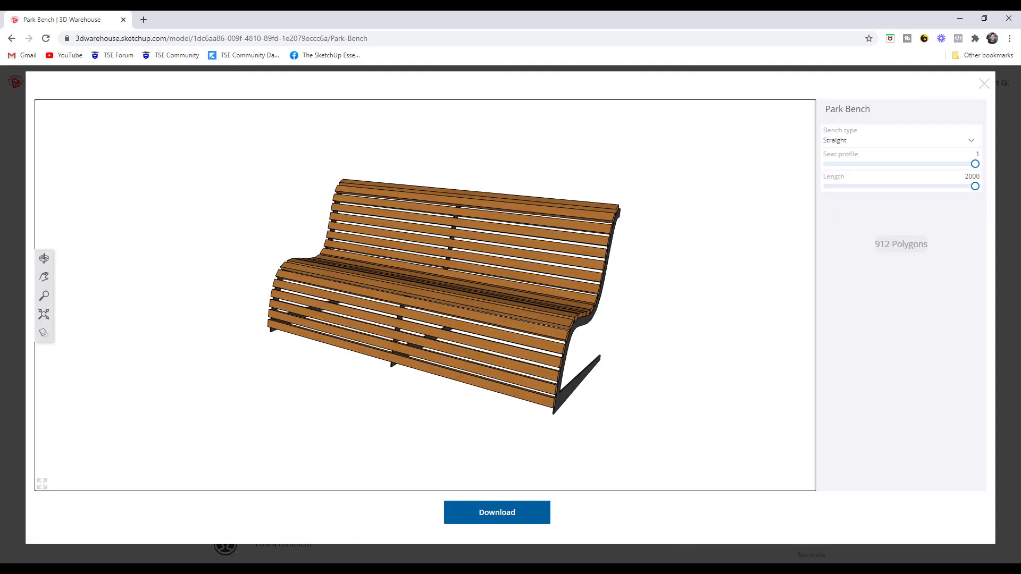
Step: Make the bench Curved with radius 1410 and rotation 195
{"action": "left_click_drag", "start_coordinate": [973, 190], "coordinate": [994, 164]}
{"action": "left_click", "coordinate": [859, 142]}
{"action": "left_click", "coordinate": [839, 161]}
{"action": "left_click_drag", "start_coordinate": [415, 276], "coordinate": [581, 330]}
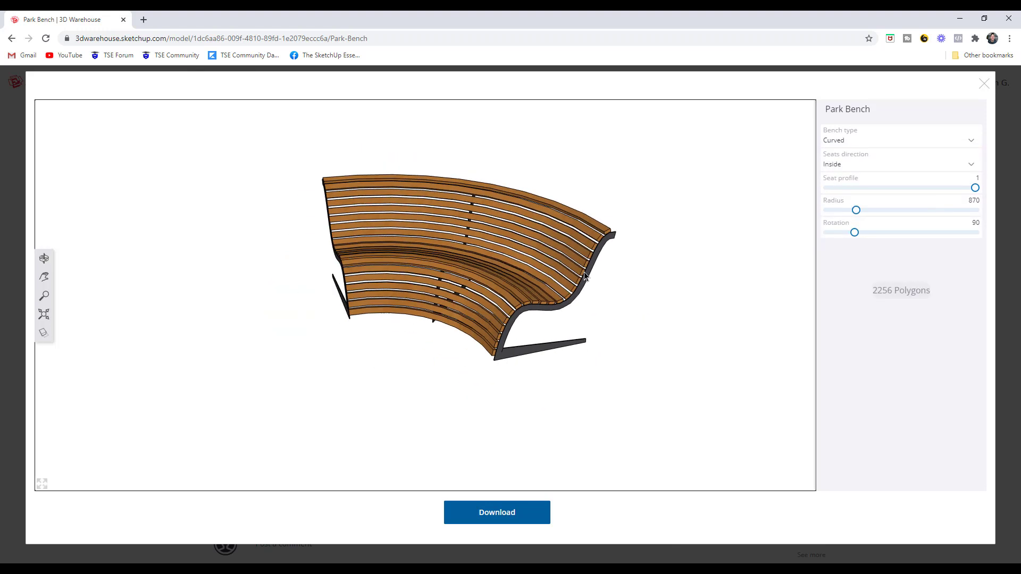
{"action": "left_click_drag", "start_coordinate": [856, 211], "coordinate": [913, 214]}
{"action": "left_click_drag", "start_coordinate": [856, 234], "coordinate": [901, 237]}
Step: Turn the seats to face Outside and download the bench as Park Bench.skp
{"action": "left_click", "coordinate": [840, 162]}
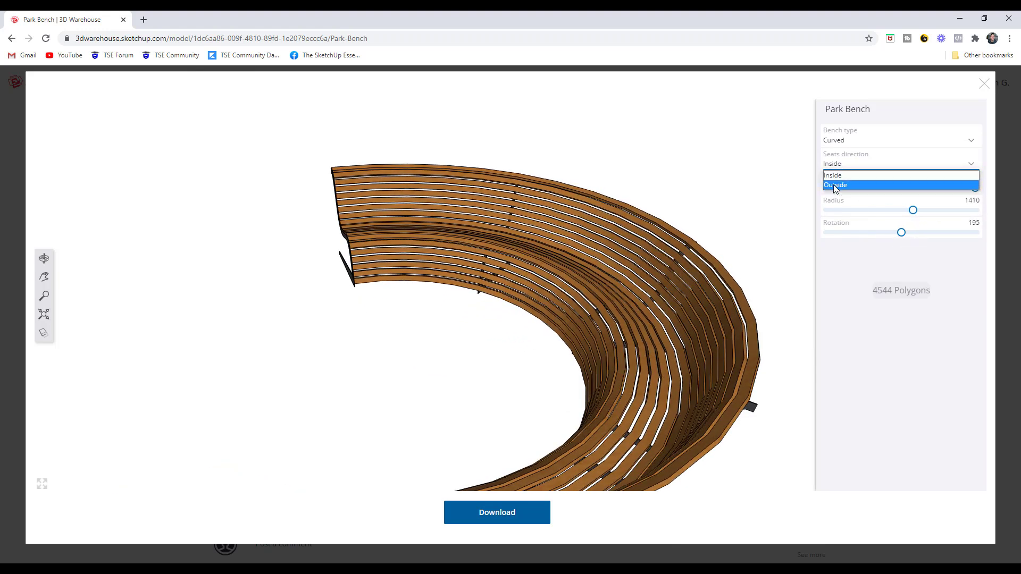
{"action": "left_click", "coordinate": [834, 184]}
{"action": "left_click_drag", "start_coordinate": [346, 343], "coordinate": [294, 312]}
{"action": "left_click_drag", "start_coordinate": [448, 294], "coordinate": [352, 302]}
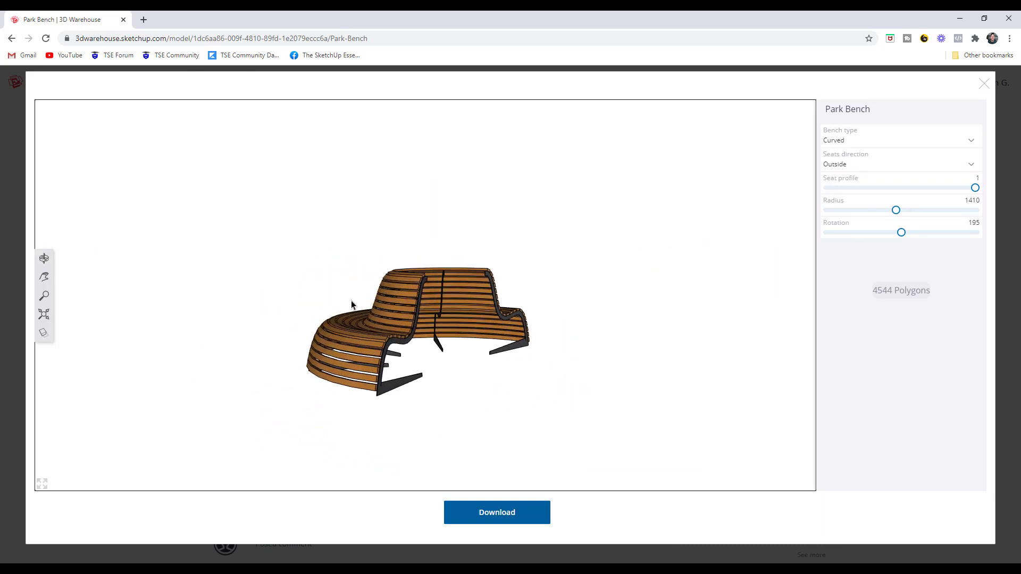
{"action": "left_click", "coordinate": [500, 514]}
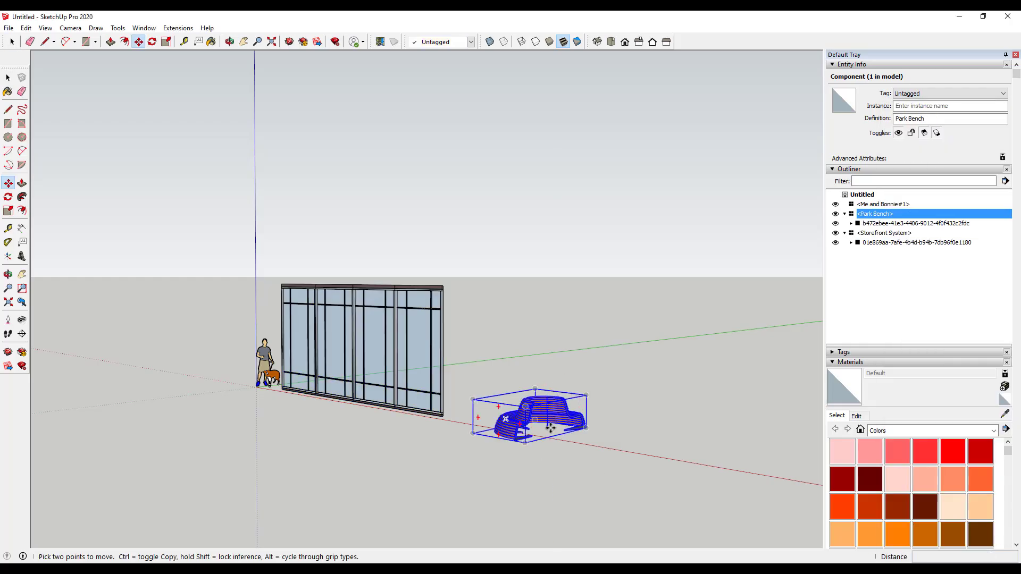
{"action": "scroll", "coordinate": [551, 428], "scroll_direction": "up", "scroll_amount": 5}
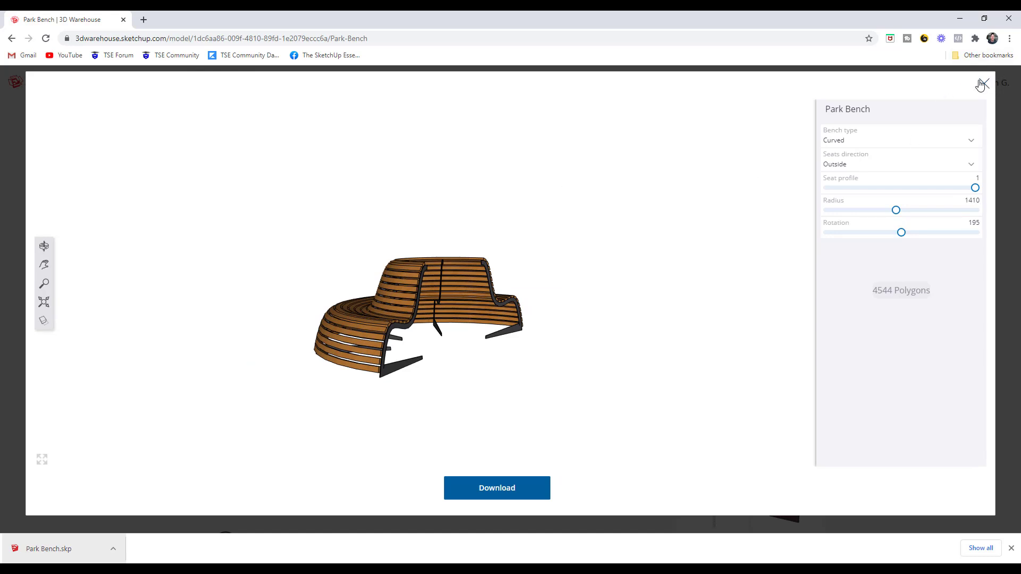
Step: Close the bench configurator and open the Wood Framed Wall configurator from SketchUp Labs
{"action": "left_click", "coordinate": [983, 86]}
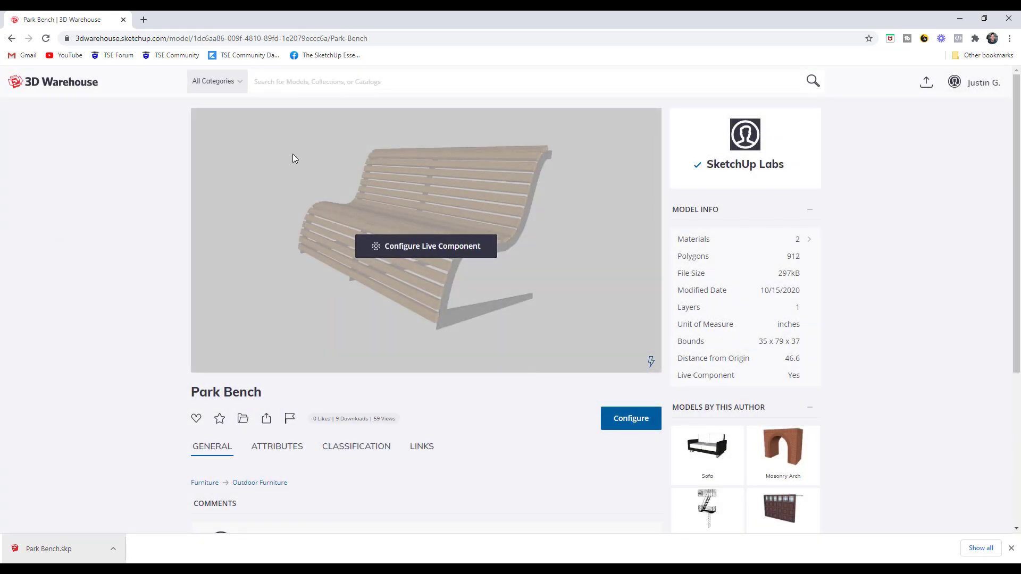
{"action": "left_click", "coordinate": [731, 150]}
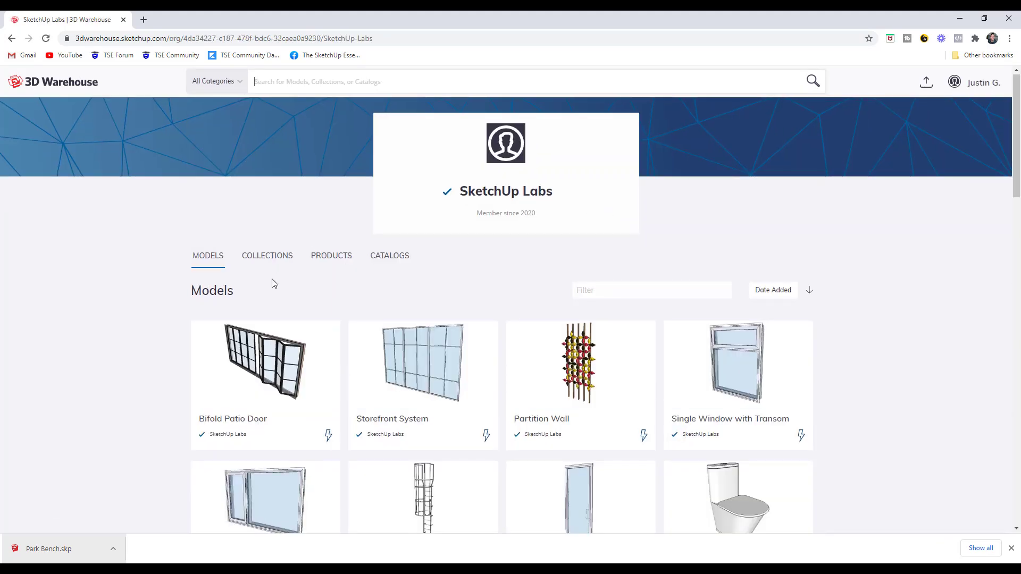
{"action": "scroll", "coordinate": [317, 289], "scroll_direction": "down", "scroll_amount": 10}
{"action": "scroll", "coordinate": [319, 289], "scroll_direction": "down", "scroll_amount": 5}
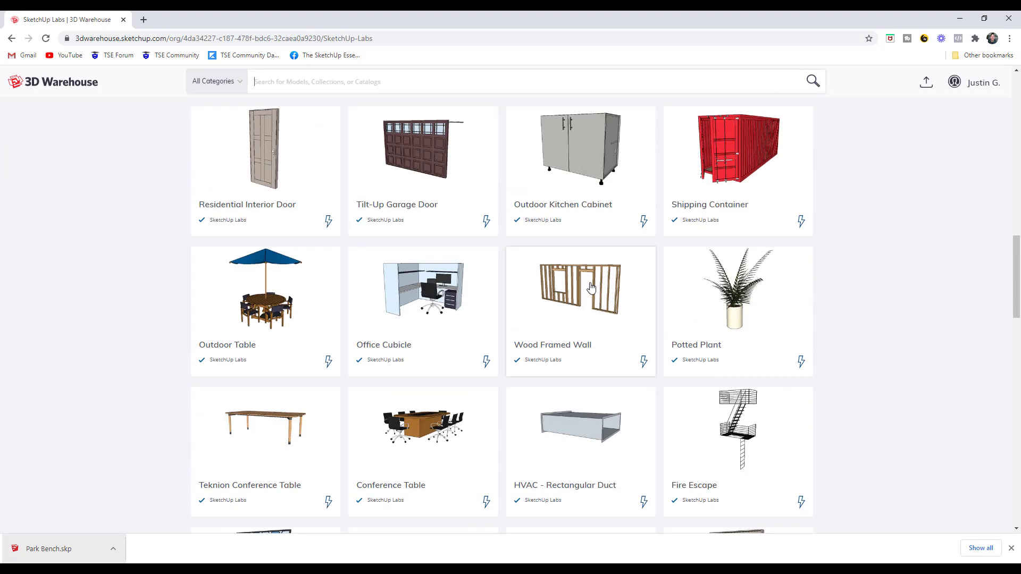
{"action": "left_click", "coordinate": [592, 288]}
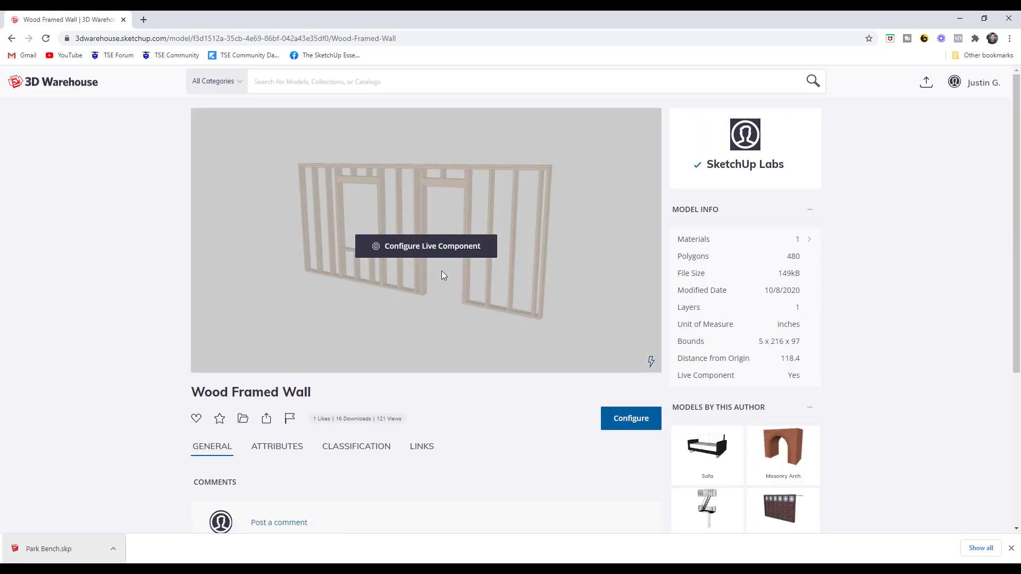
{"action": "left_click", "coordinate": [425, 247]}
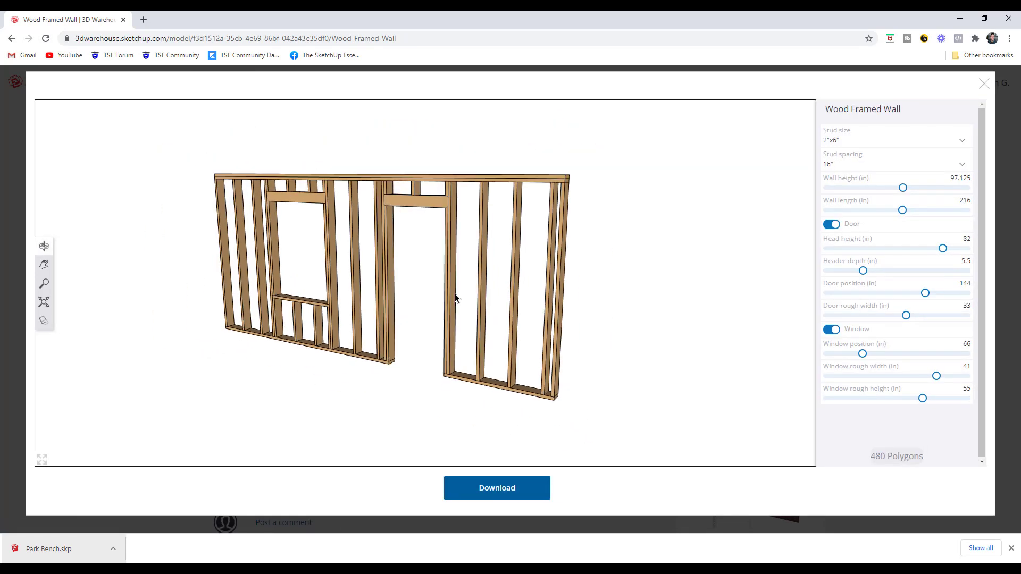
Step: Lengthen the wall to 337.5 in, adjust its height and set stud spacing to 24"
{"action": "left_click_drag", "start_coordinate": [456, 295], "coordinate": [509, 280]}
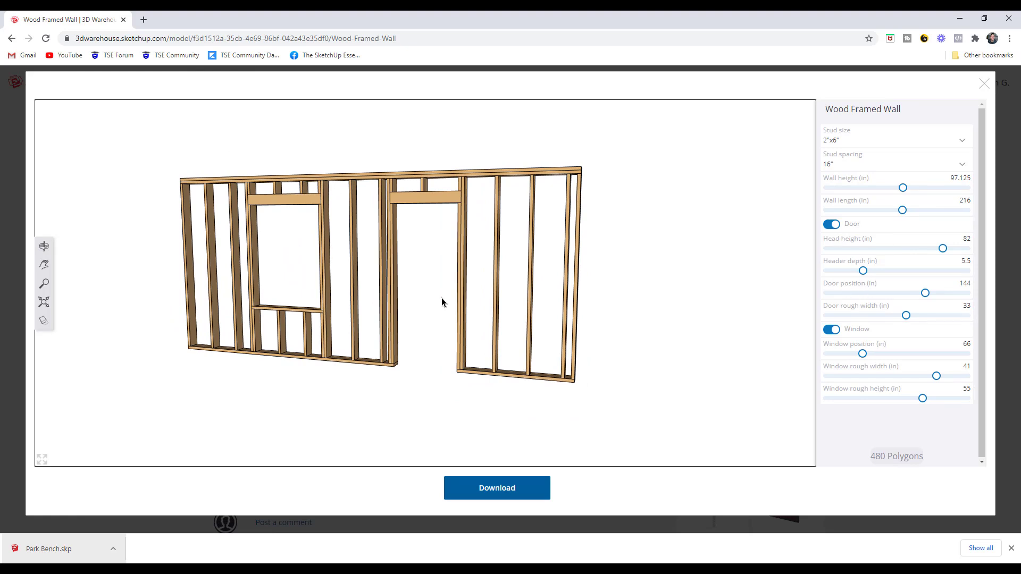
{"action": "scroll", "coordinate": [520, 272], "scroll_direction": "down", "scroll_amount": 3}
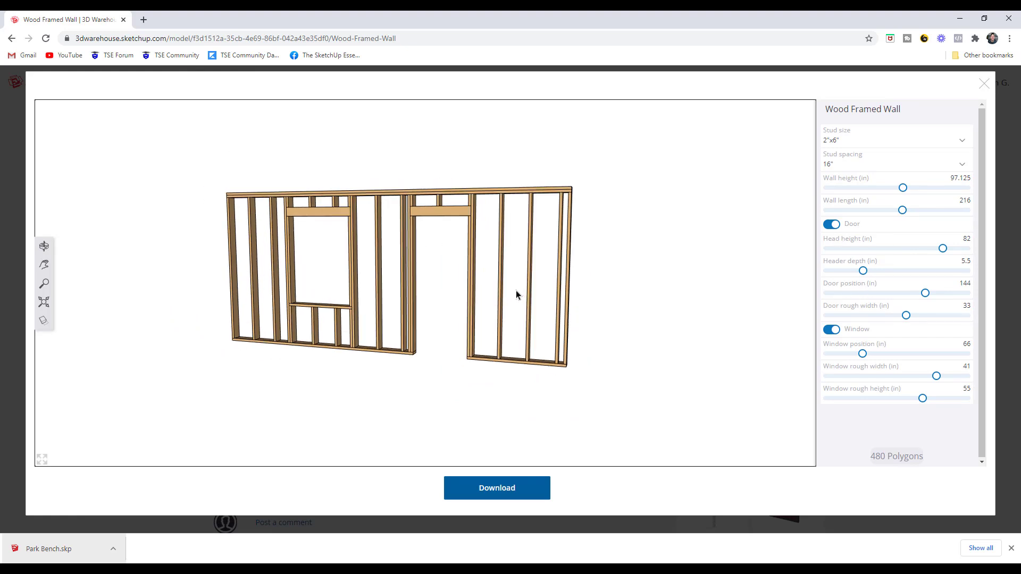
{"action": "left_click_drag", "start_coordinate": [903, 210], "coordinate": [913, 193]}
{"action": "left_click", "coordinate": [901, 189]}
{"action": "left_click", "coordinate": [835, 166]}
{"action": "left_click", "coordinate": [833, 186]}
Step: Adjust the door head height and shift the window, resizing it to 39 × 45.5 in
{"action": "left_click_drag", "start_coordinate": [884, 248], "coordinate": [894, 324]}
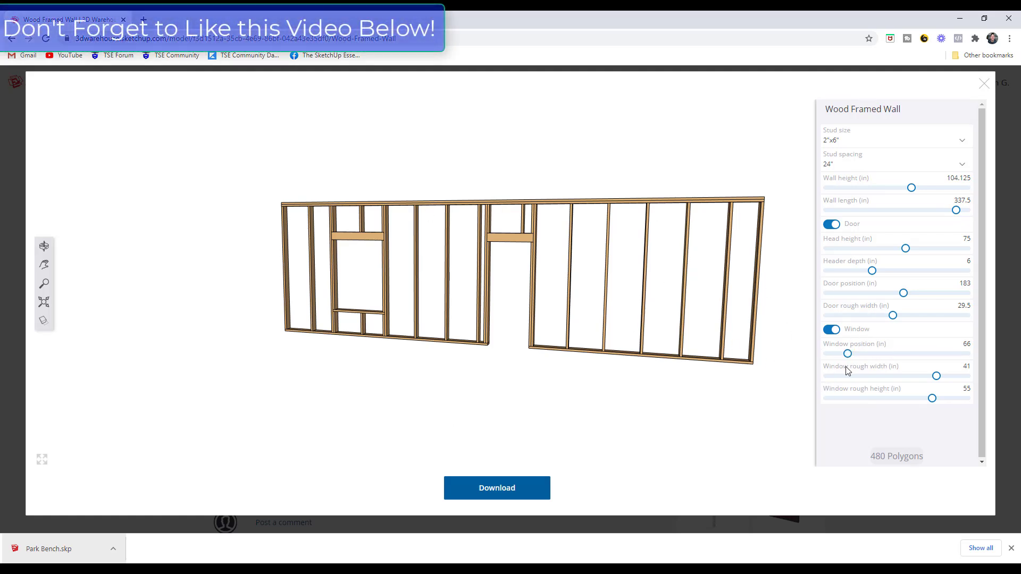
{"action": "mouse_move", "coordinate": [847, 355]}
{"action": "left_mouse_down"}
{"action": "mouse_move", "coordinate": [887, 357]}
{"action": "mouse_move", "coordinate": [845, 368]}
{"action": "mouse_move", "coordinate": [855, 365]}
{"action": "left_mouse_up"}
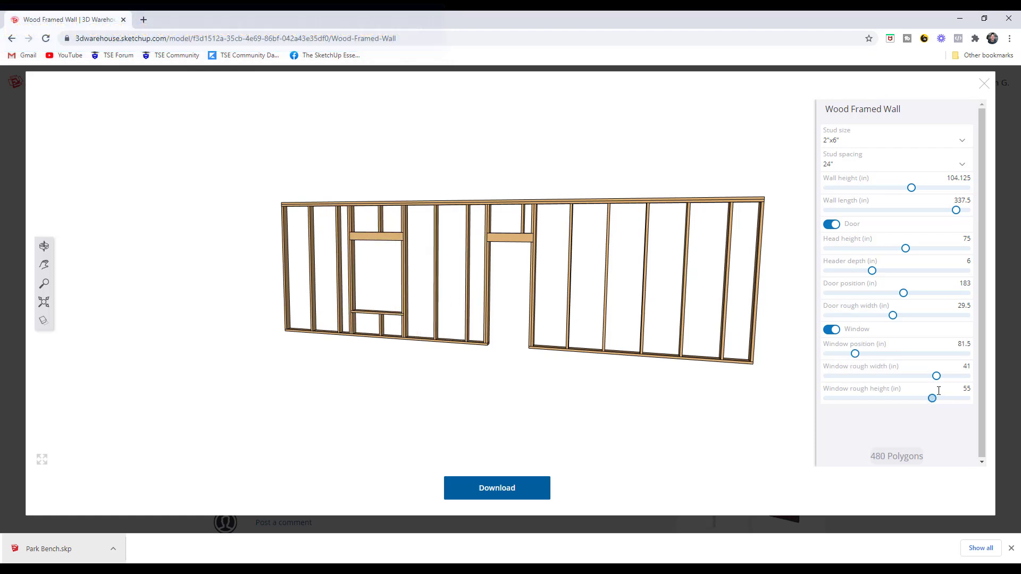
{"action": "mouse_move", "coordinate": [937, 385]}
{"action": "left_mouse_down"}
{"action": "mouse_move", "coordinate": [900, 387]}
{"action": "mouse_move", "coordinate": [930, 389]}
{"action": "left_mouse_up"}
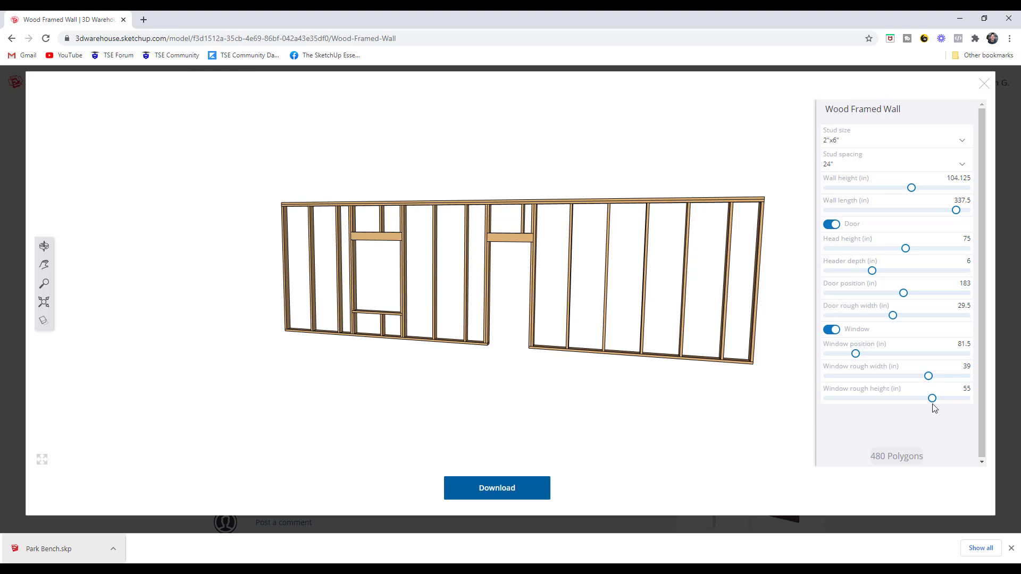
{"action": "mouse_move", "coordinate": [934, 403]}
{"action": "left_mouse_down"}
{"action": "mouse_move", "coordinate": [902, 403]}
{"action": "mouse_move", "coordinate": [914, 403]}
{"action": "left_mouse_up"}
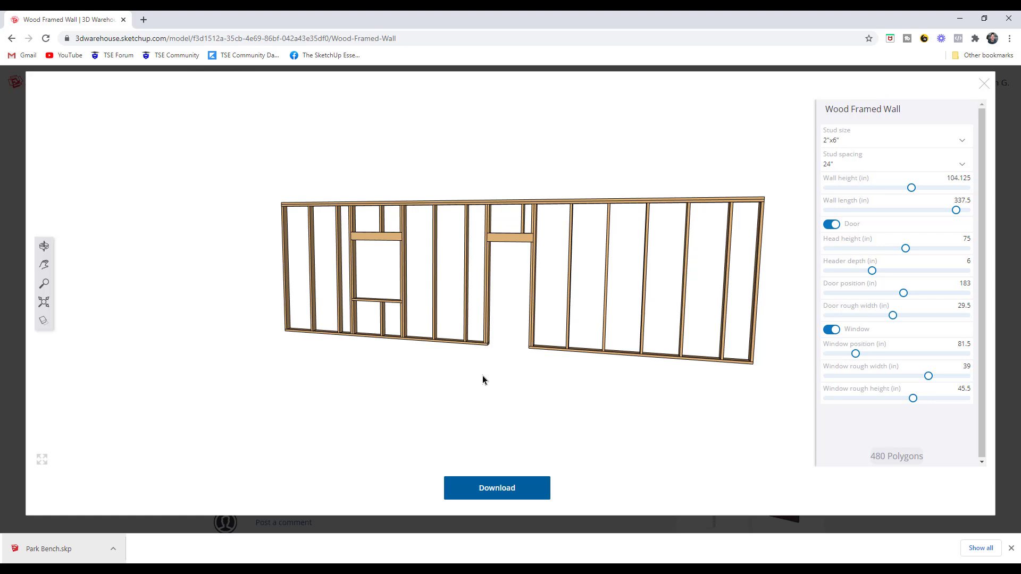
Step: Download Wood Framed Wall.skp, allowing multiple downloads and dismissing the scanning banner
{"action": "left_click", "coordinate": [489, 492]}
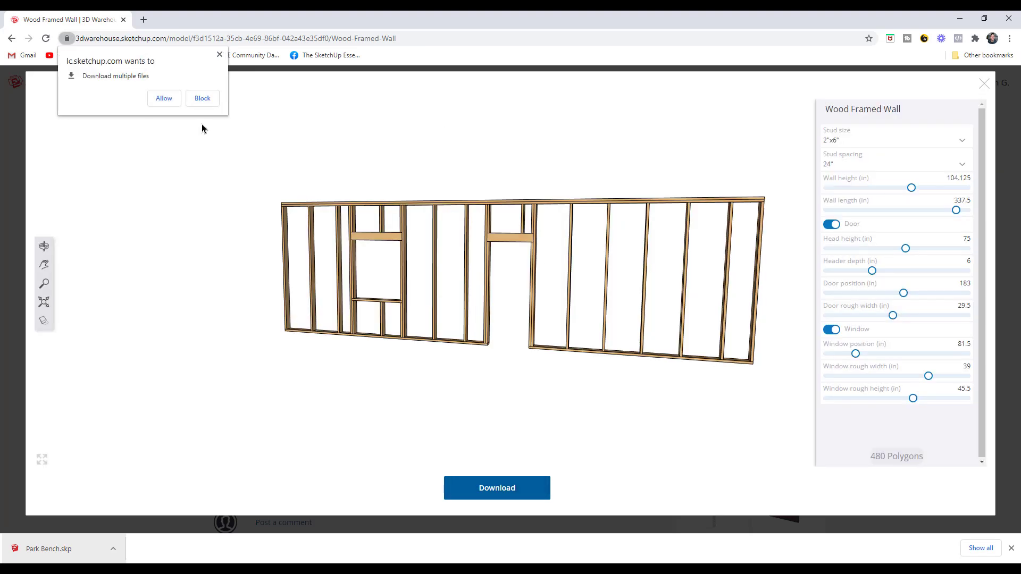
{"action": "left_click", "coordinate": [164, 99]}
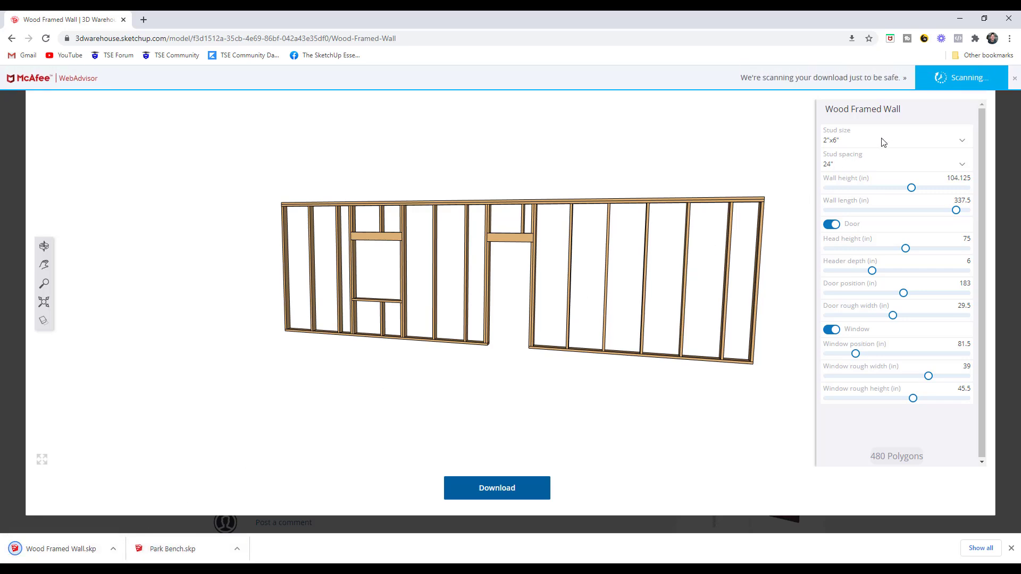
{"action": "left_click", "coordinate": [1016, 79]}
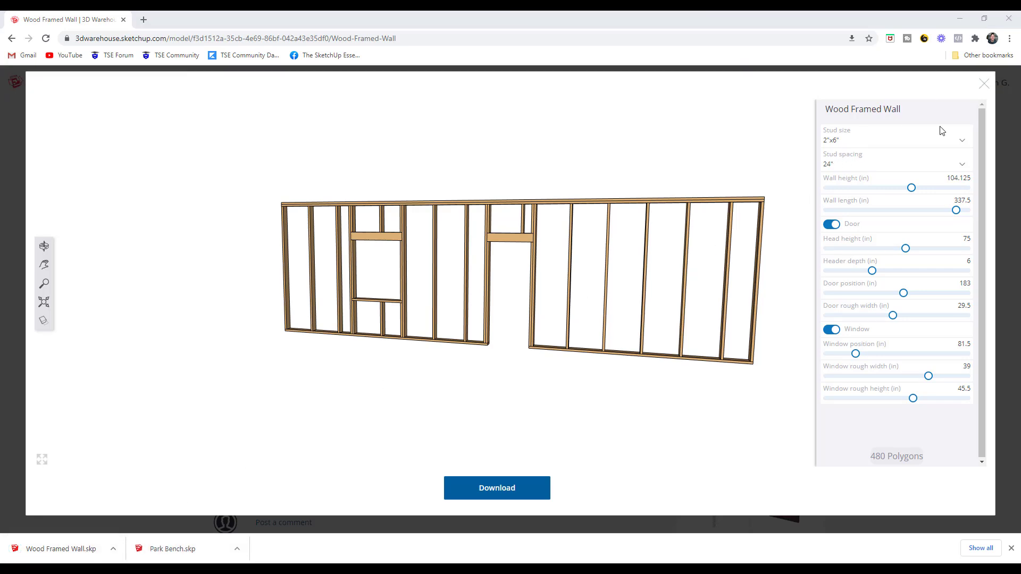
Step: Close the wall configurator and open the Office Drawers configurator from the SketchUp Labs list
{"action": "left_click", "coordinate": [985, 88]}
{"action": "scroll", "coordinate": [710, 281], "scroll_direction": "down", "scroll_amount": 5}
{"action": "scroll", "coordinate": [607, 256], "scroll_direction": "up", "scroll_amount": 5}
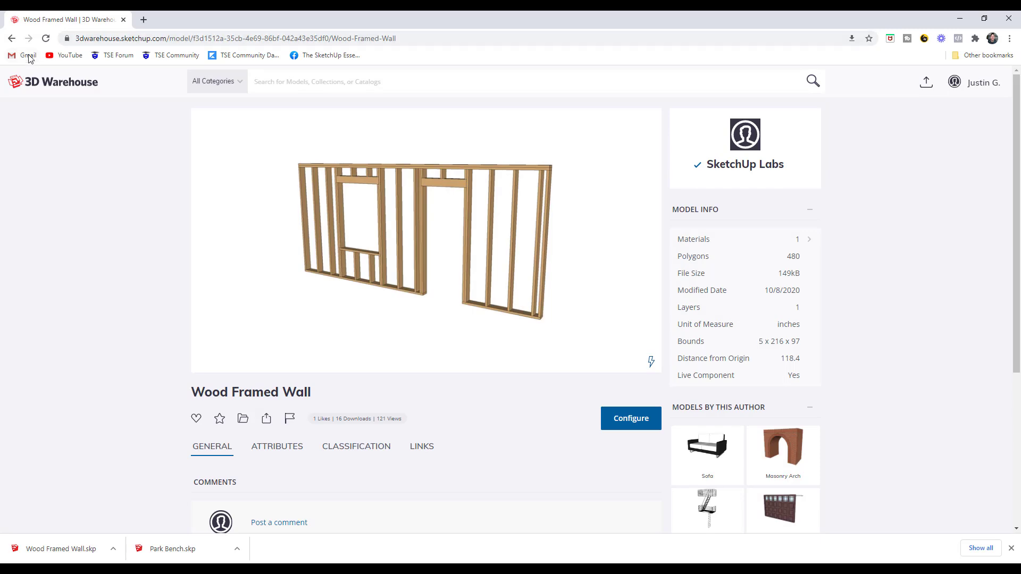
{"action": "left_click", "coordinate": [12, 39]}
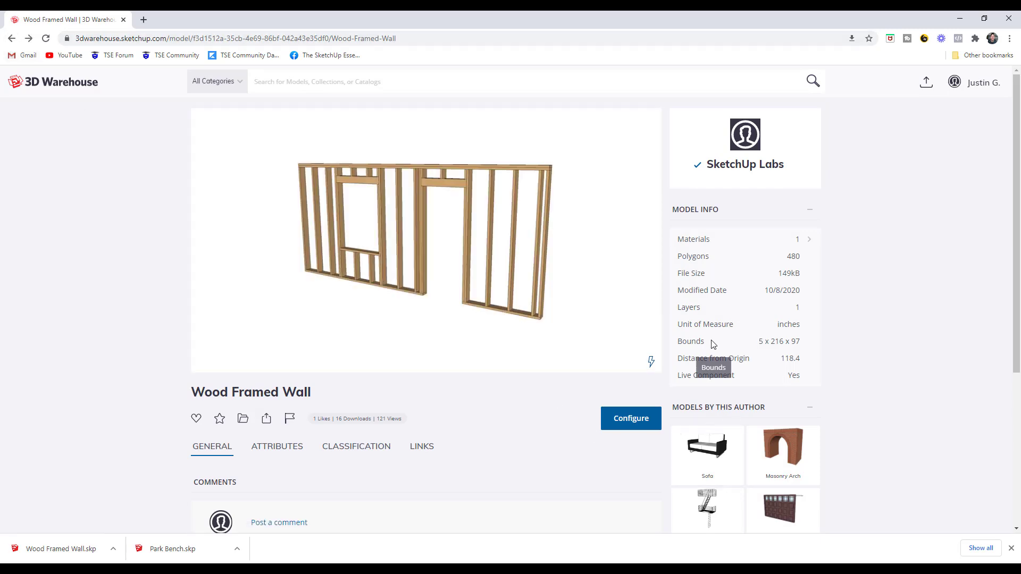
{"action": "scroll", "coordinate": [633, 337], "scroll_direction": "down", "scroll_amount": 5}
{"action": "key", "text": "alt+Right"}
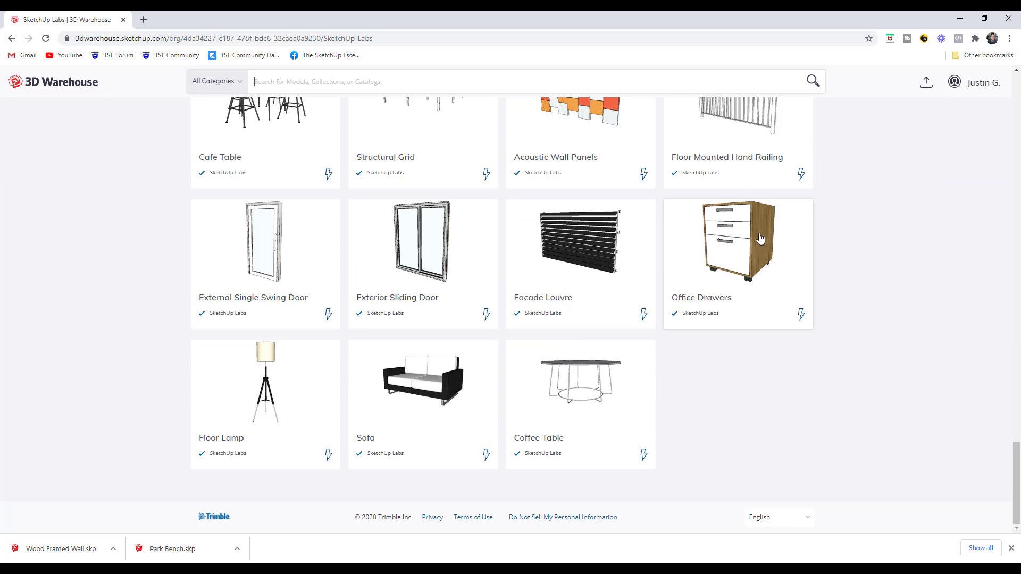
{"action": "left_click", "coordinate": [759, 239]}
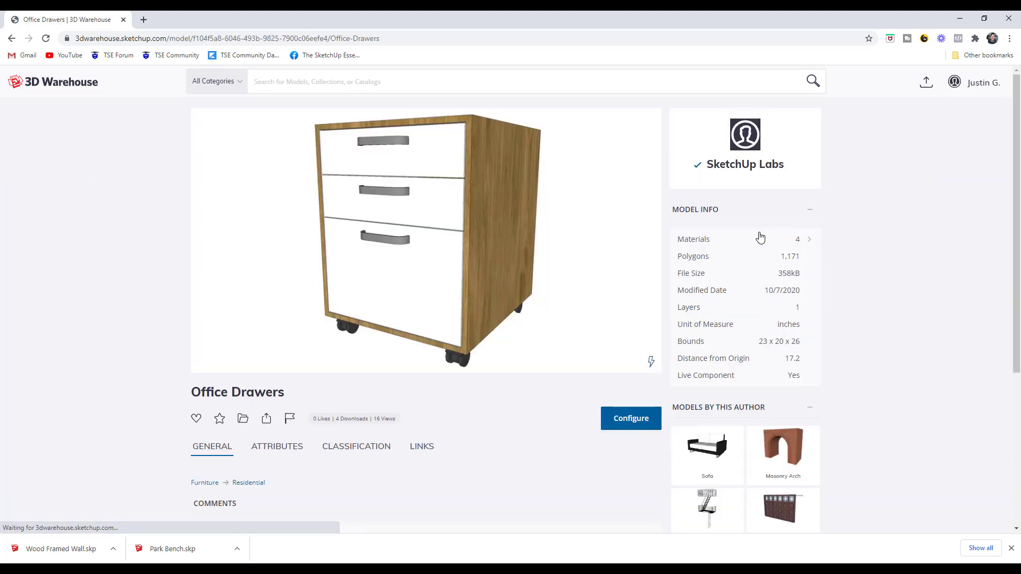
{"action": "left_click", "coordinate": [431, 257]}
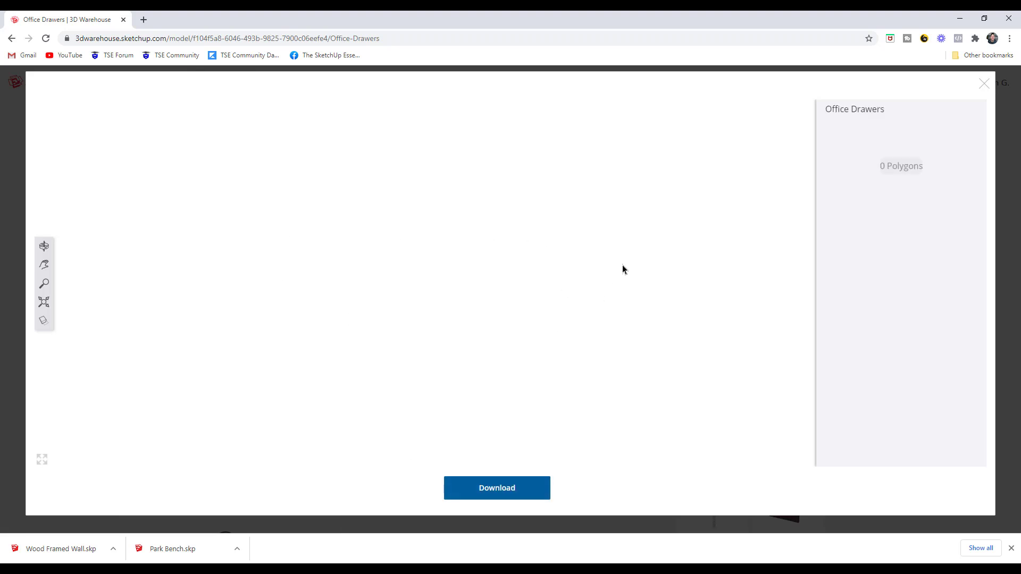
Step: Make it a Double drawer unit with Circular cutout handles
{"action": "left_click", "coordinate": [860, 141]}
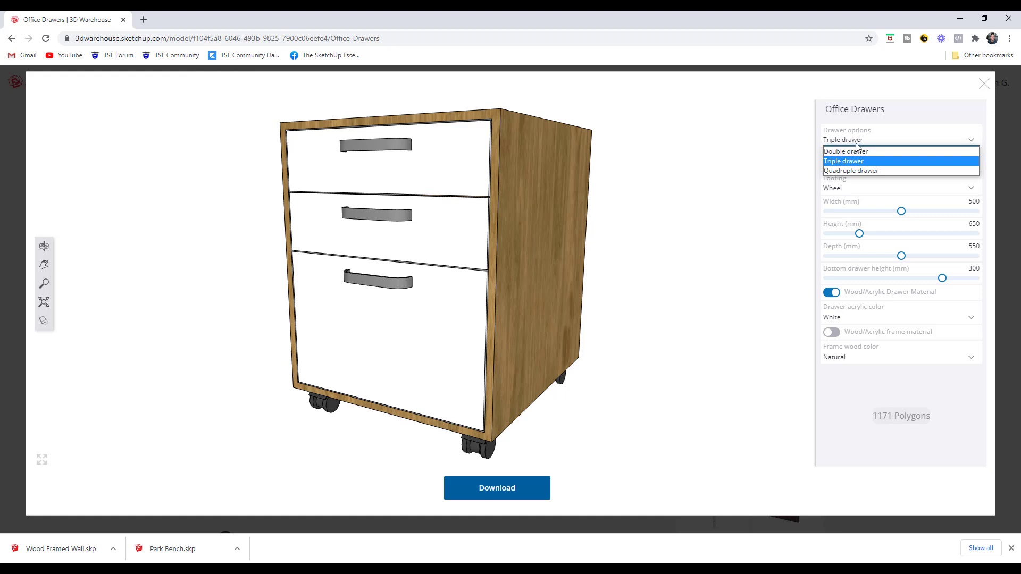
{"action": "left_click", "coordinate": [845, 151]}
{"action": "left_click", "coordinate": [853, 168]}
{"action": "left_click", "coordinate": [849, 183]}
{"action": "left_click", "coordinate": [864, 166]}
{"action": "left_click", "coordinate": [850, 198]}
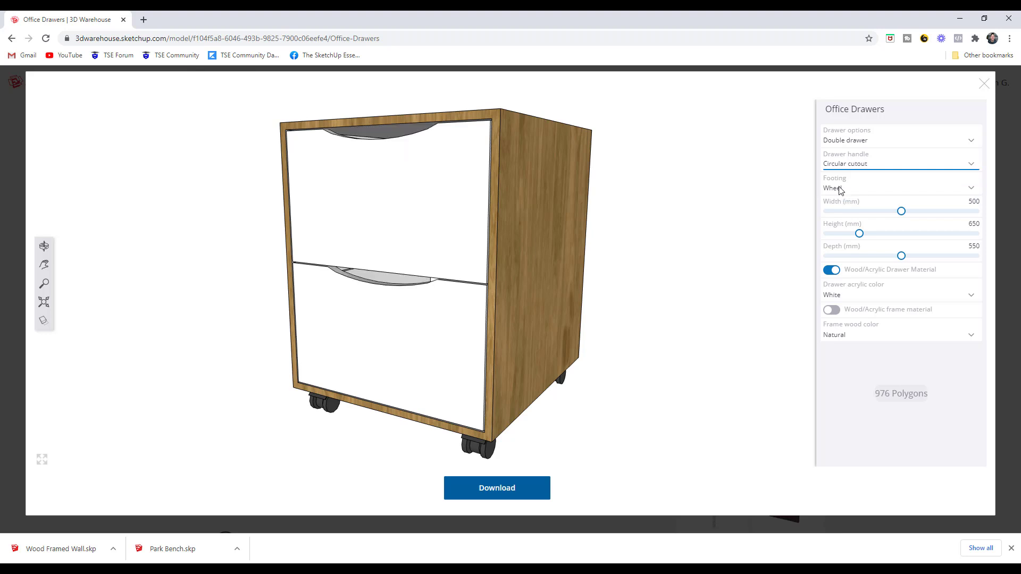
Step: Size the cabinet to 510 mm wide and 475 mm deep, then download it
{"action": "left_click_drag", "start_coordinate": [900, 213], "coordinate": [851, 241]}
{"action": "left_click_drag", "start_coordinate": [911, 261], "coordinate": [878, 266]}
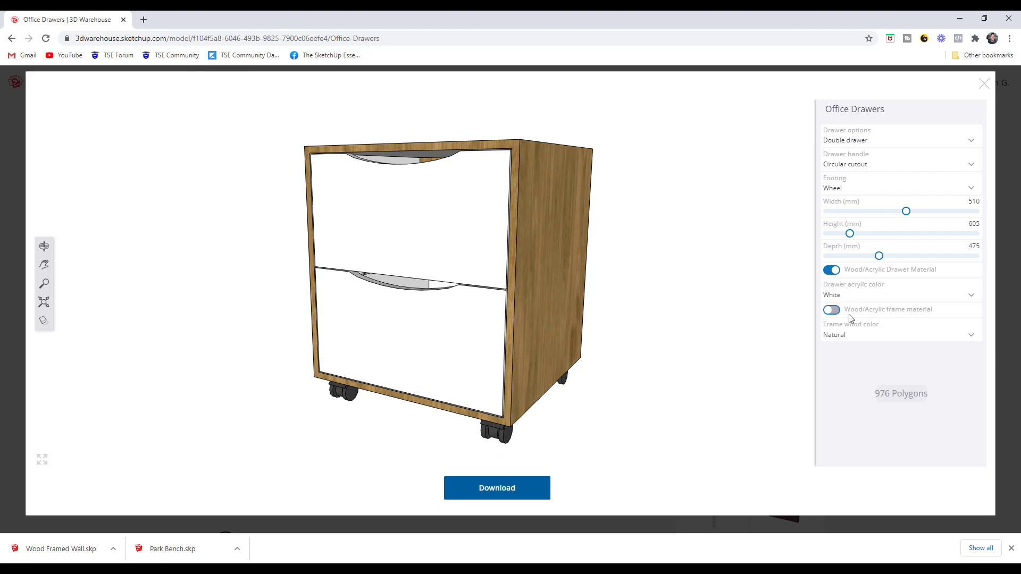
{"action": "left_click", "coordinate": [516, 496]}
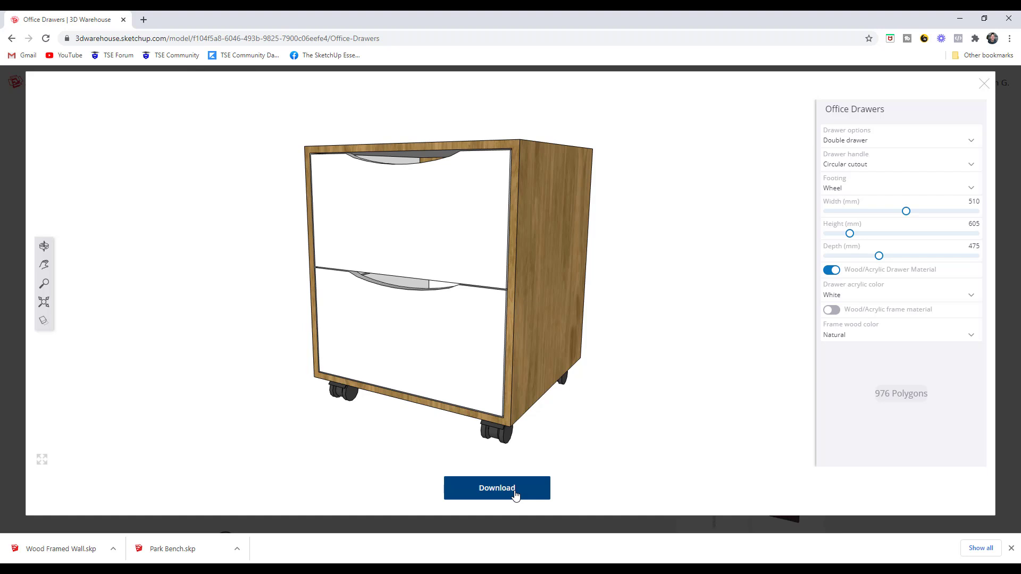